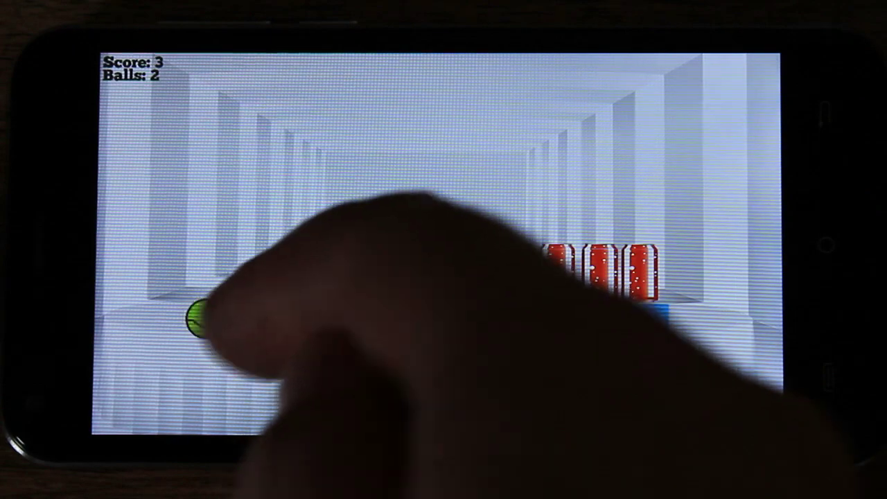
- Swipe the ball at the cans twice, clearing the table for a score of 6 and 'You Win!'
{"action": "left_click_drag", "start_coordinate": [202, 317], "coordinate": [367, 229]}
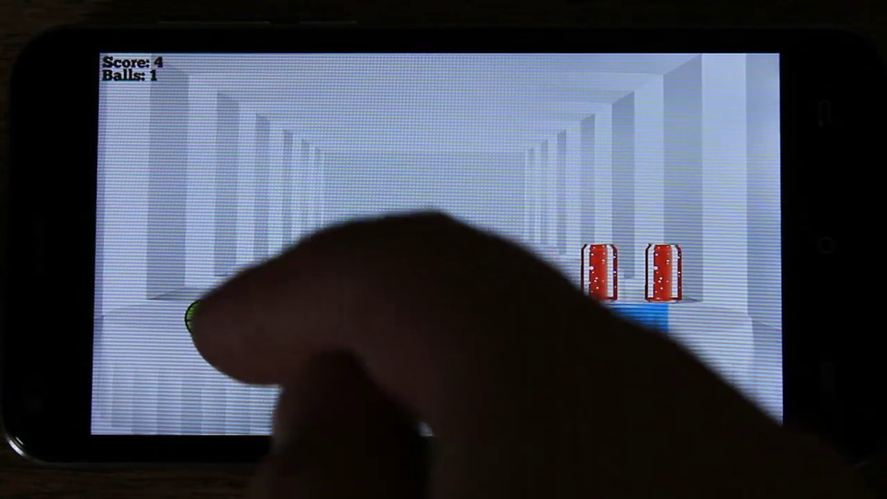
{"action": "left_click_drag", "start_coordinate": [197, 318], "coordinate": [388, 235]}
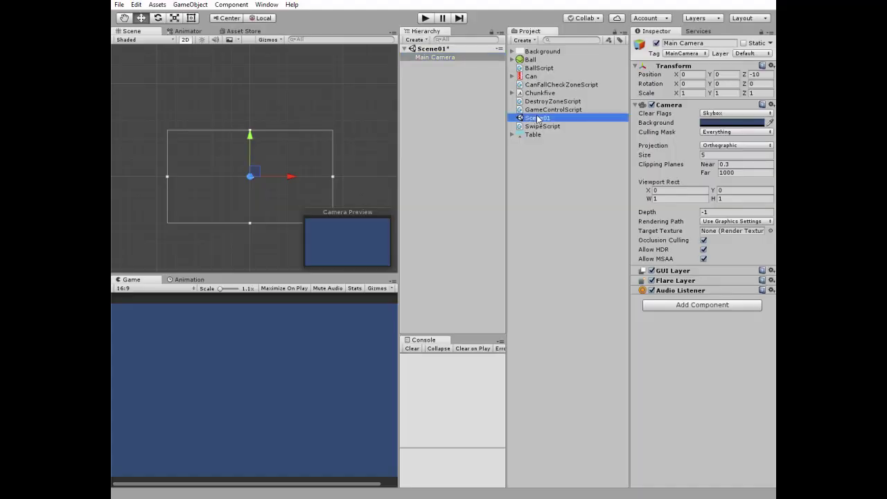
- Add Scene01 to Scenes In Build in Build Settings, with Android as the platform
{"action": "left_click", "coordinate": [538, 120]}
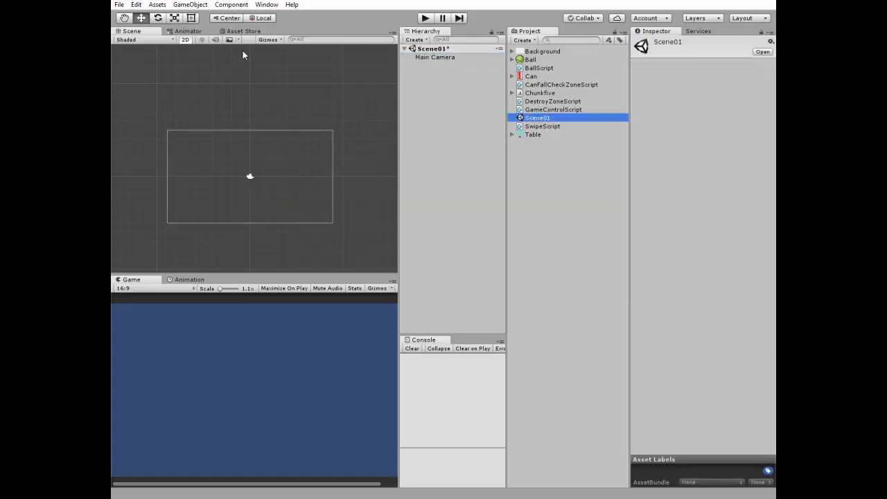
{"action": "left_click", "coordinate": [119, 4]}
{"action": "left_click", "coordinate": [127, 108]}
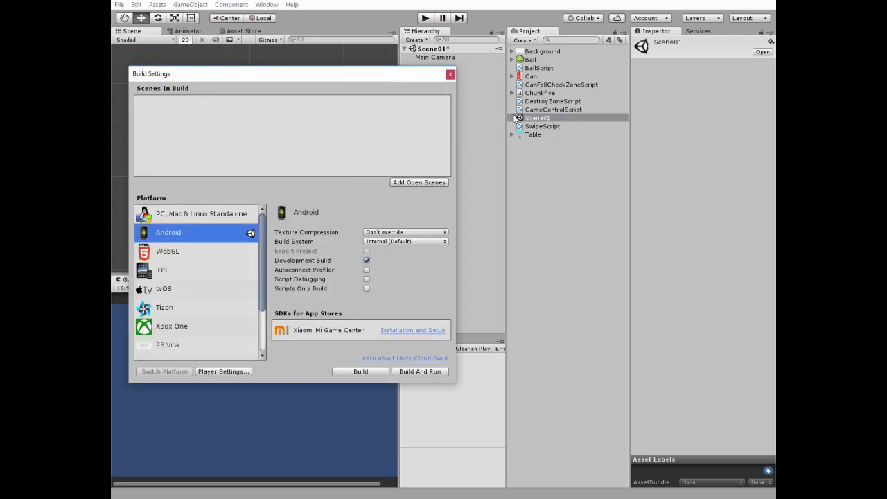
{"action": "left_click_drag", "start_coordinate": [537, 118], "coordinate": [244, 137]}
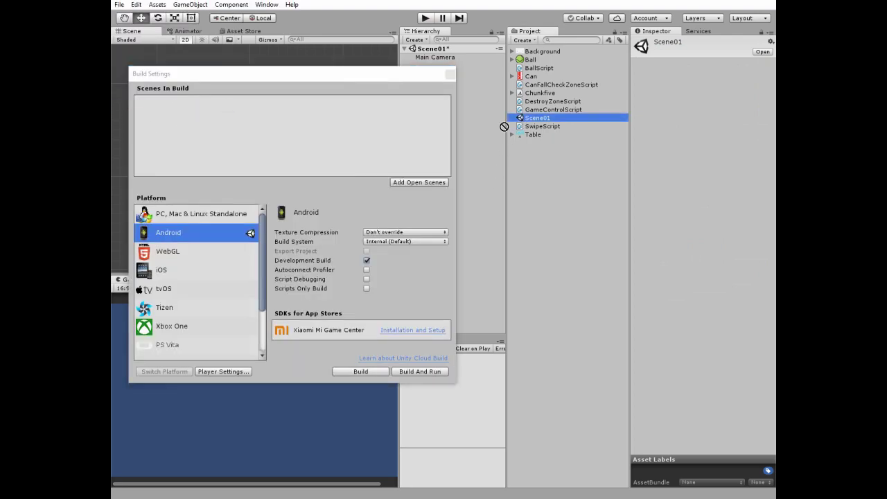
{"action": "left_click", "coordinate": [450, 75]}
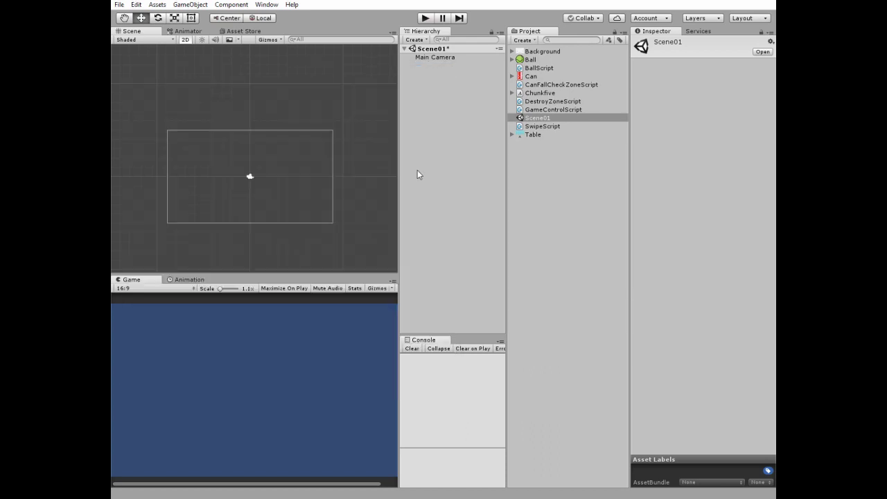
- Drop the Table sprite into the scene at position (4, -3.3) with order in layer 2
{"action": "left_click", "coordinate": [529, 134]}
{"action": "left_click_drag", "start_coordinate": [523, 138], "coordinate": [305, 161]}
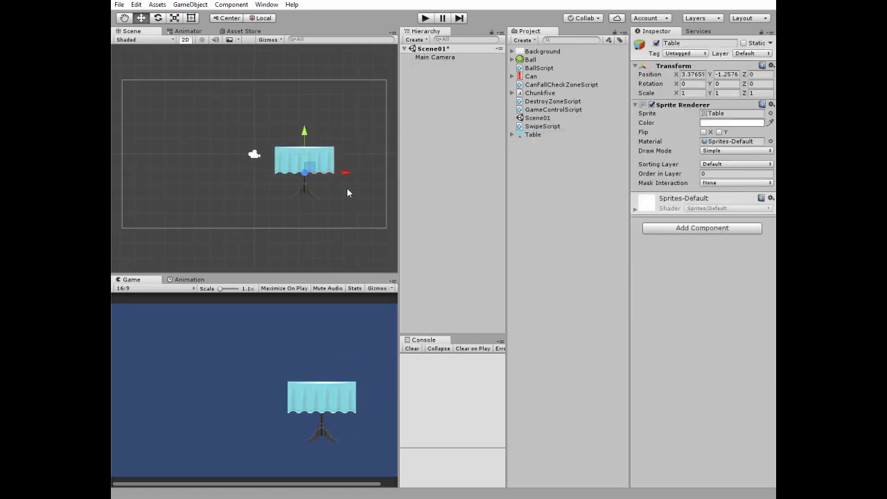
{"action": "left_click", "coordinate": [692, 74]}
{"action": "double_click", "coordinate": [691, 74]}
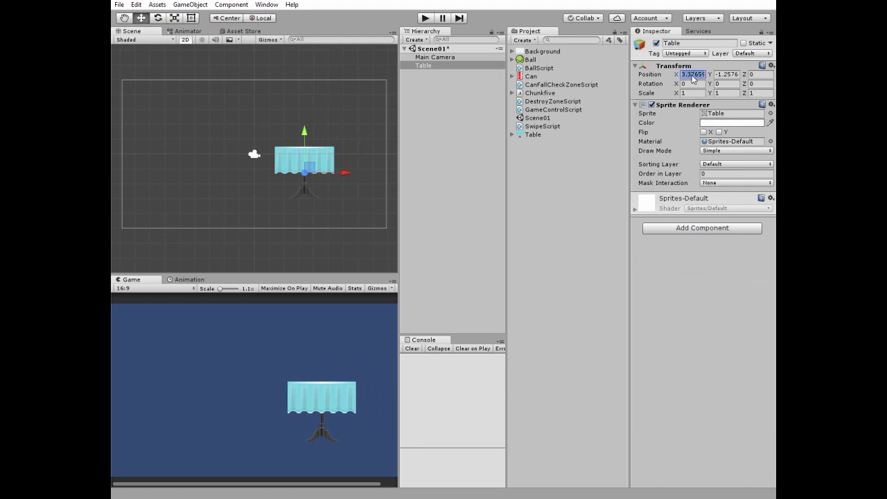
{"action": "type", "text": "4"}
{"action": "double_click", "coordinate": [733, 74]}
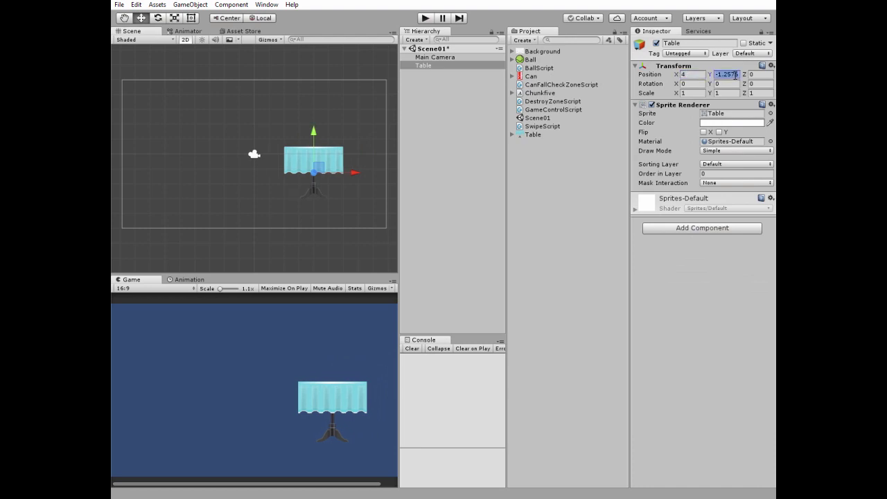
{"action": "type", "text": "-3.3"}
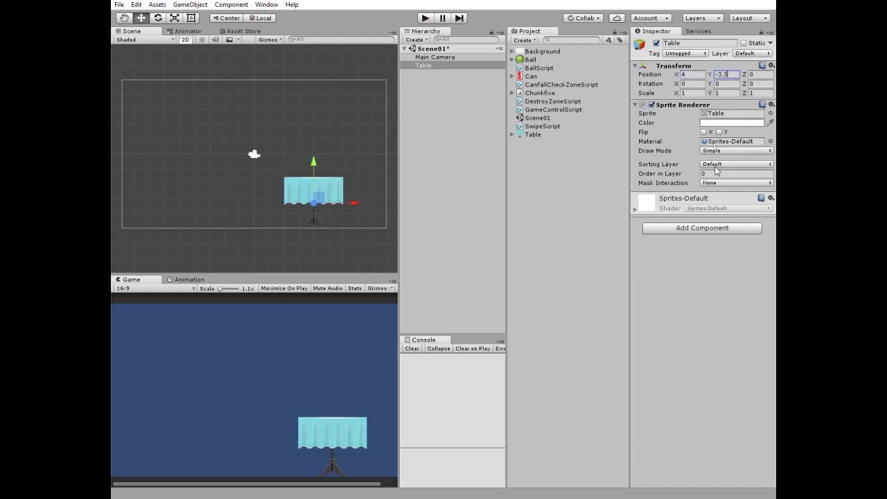
{"action": "left_click", "coordinate": [714, 173]}
{"action": "type", "text": "2"}
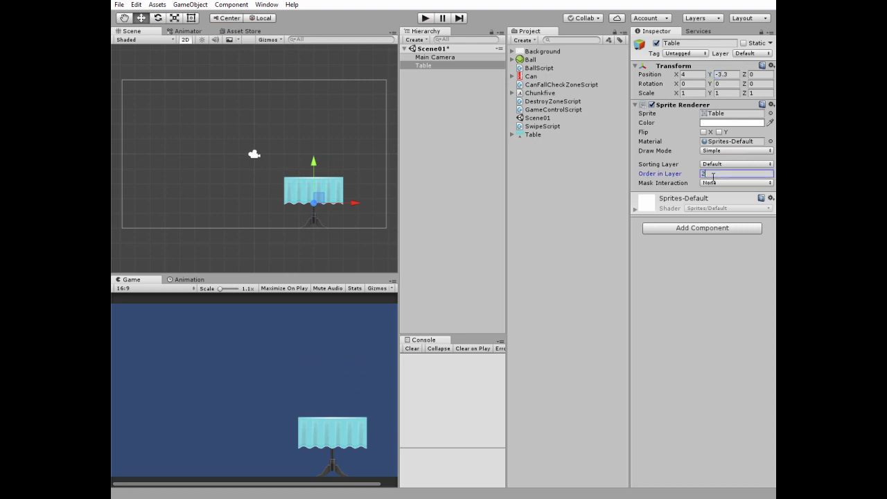
{"action": "left_click", "coordinate": [684, 229]}
{"action": "left_click", "coordinate": [665, 299]}
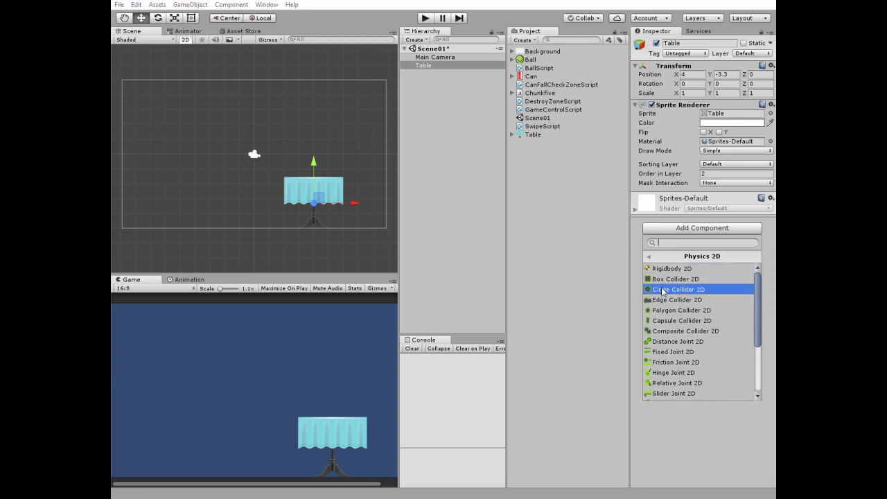
- Add a Box Collider 2D to the table and zoom in on the table
{"action": "left_click", "coordinate": [675, 279]}
{"action": "scroll", "coordinate": [291, 235], "scroll_direction": "up", "scroll_amount": 2}
{"action": "scroll", "coordinate": [336, 213], "scroll_direction": "up", "scroll_amount": 2}
{"action": "middle_click_drag", "start_coordinate": [336, 214], "coordinate": [213, 127]}
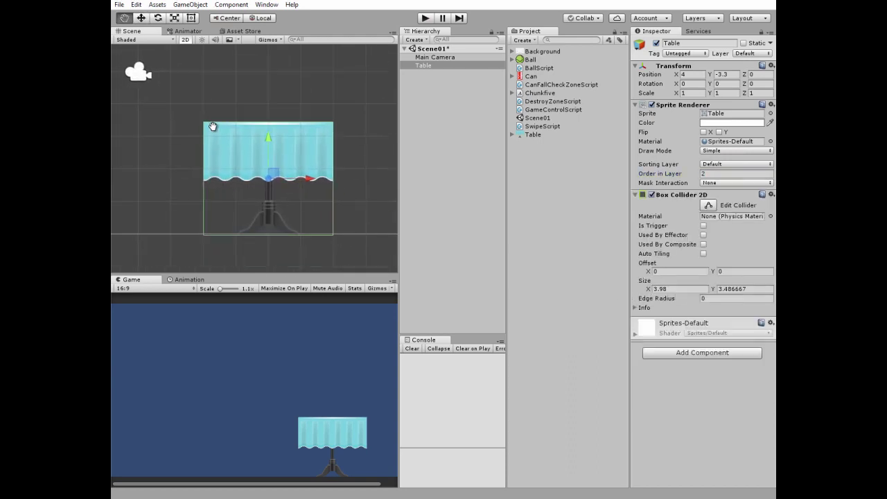
{"action": "scroll", "coordinate": [259, 137], "scroll_direction": "up", "scroll_amount": 2}
{"action": "scroll", "coordinate": [326, 132], "scroll_direction": "up", "scroll_amount": 1}
{"action": "middle_click_drag", "start_coordinate": [326, 133], "coordinate": [326, 157]}
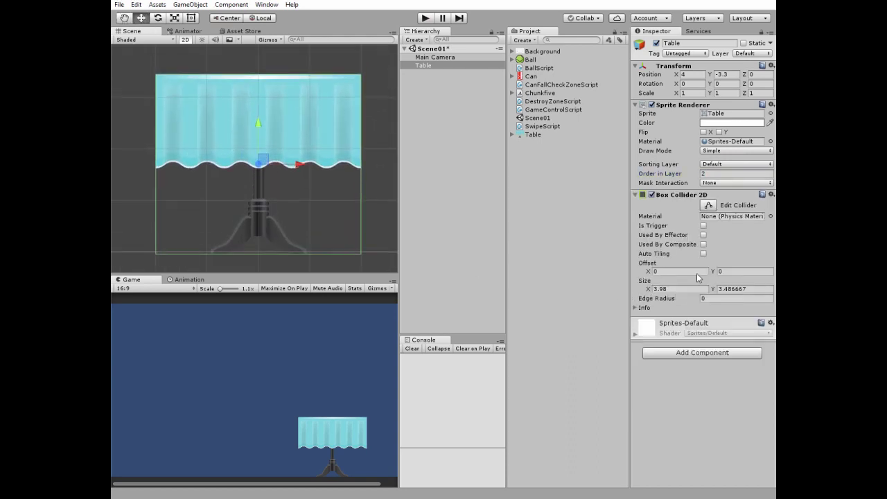
- Drag the collider's bottom edge up to make a thin strip along the tabletop
{"action": "left_click", "coordinate": [707, 205]}
{"action": "left_click_drag", "start_coordinate": [259, 252], "coordinate": [255, 80]}
{"action": "scroll", "coordinate": [262, 120], "scroll_direction": "down", "scroll_amount": 2}
{"action": "scroll", "coordinate": [259, 125], "scroll_direction": "down", "scroll_amount": 2}
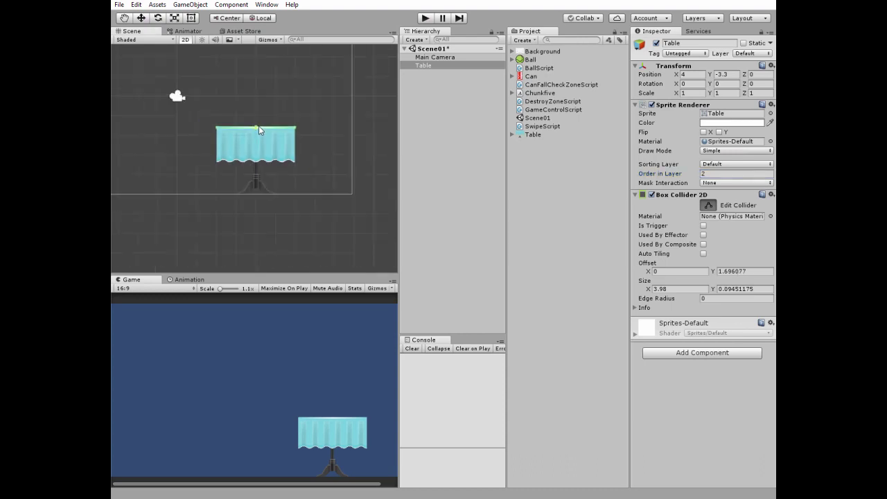
{"action": "middle_click_drag", "start_coordinate": [258, 125], "coordinate": [281, 155]}
{"action": "scroll", "coordinate": [284, 156], "scroll_direction": "down", "scroll_amount": 2}
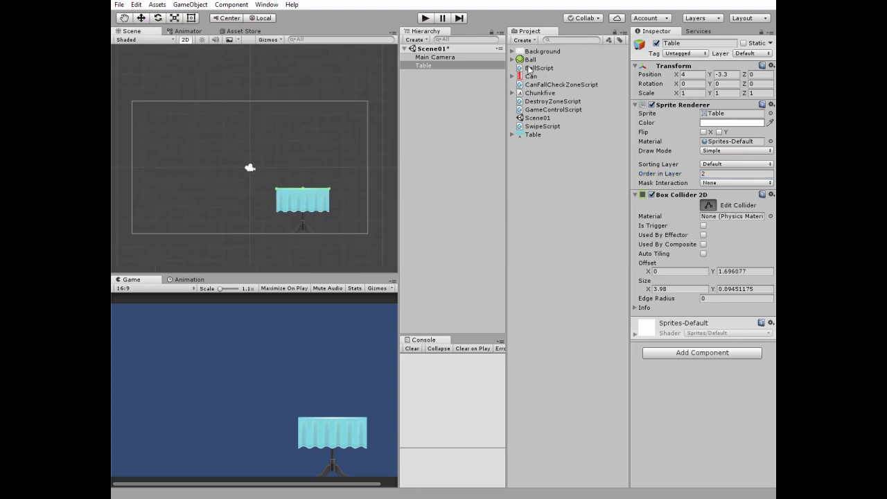
- Place the Ball sprite in the scene and tag it Ball
{"action": "left_click_drag", "start_coordinate": [530, 60], "coordinate": [187, 196]}
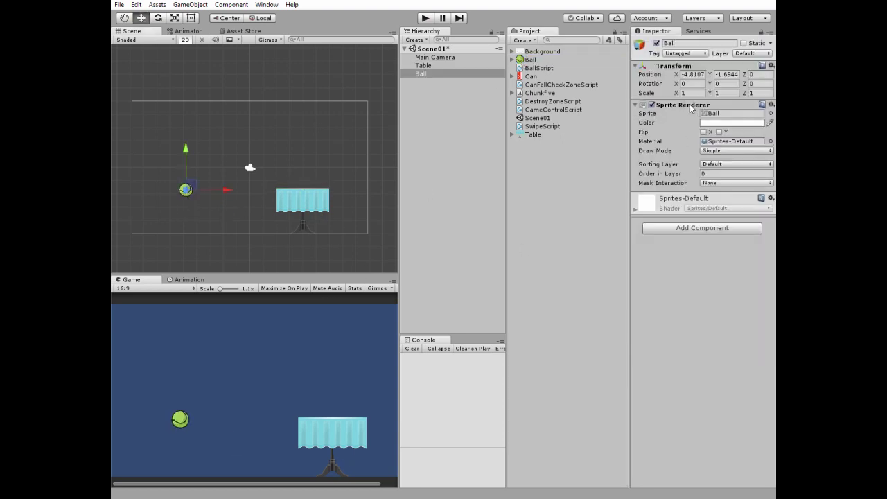
{"action": "left_click", "coordinate": [686, 54]}
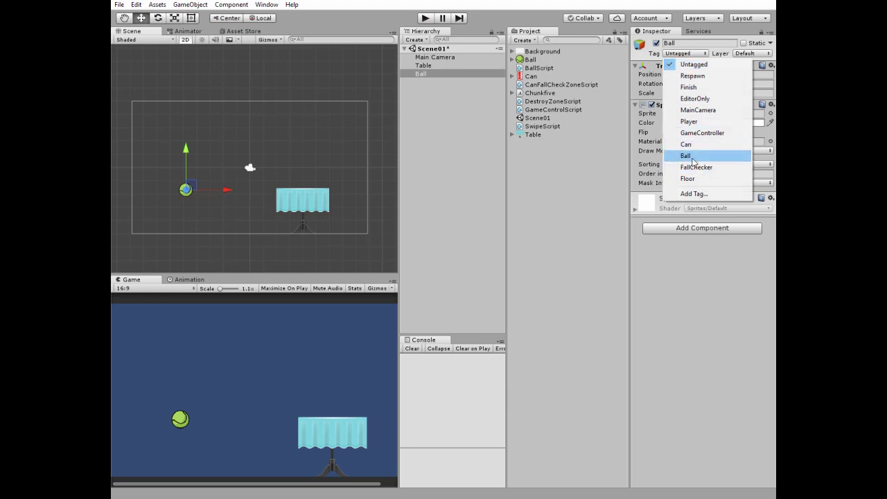
{"action": "left_click", "coordinate": [694, 193]}
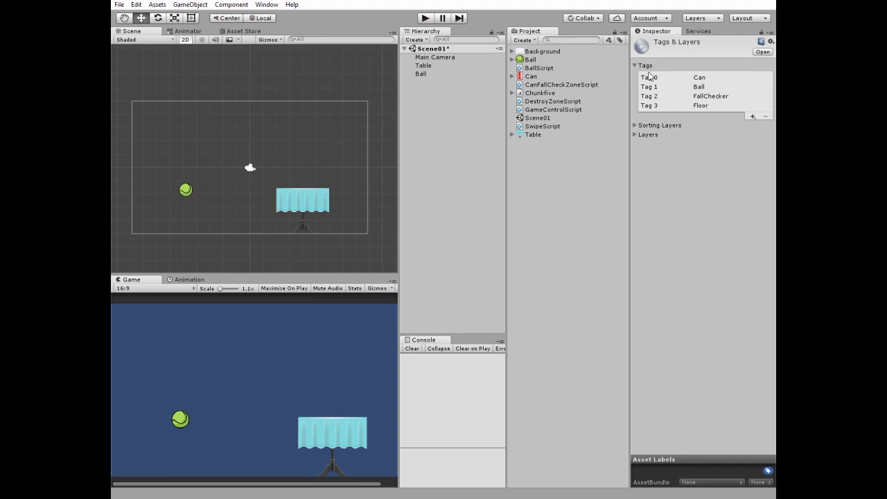
{"action": "left_click", "coordinate": [420, 75]}
{"action": "left_click", "coordinate": [685, 54]}
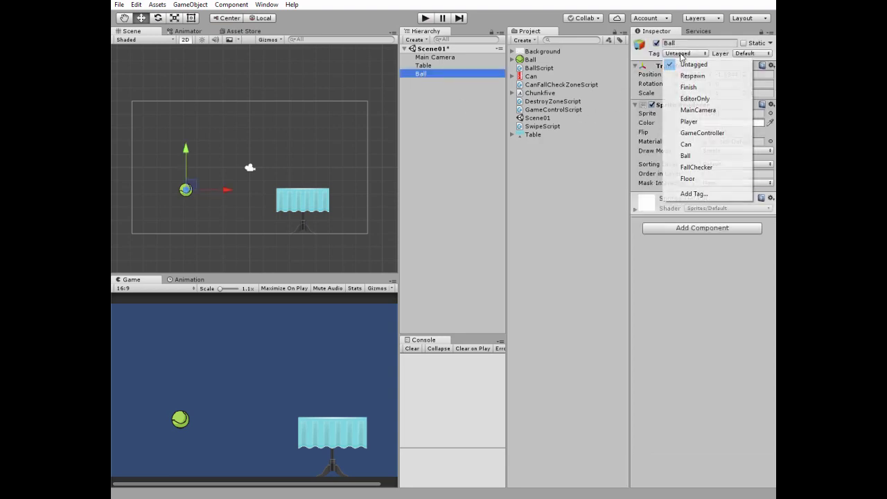
{"action": "left_click", "coordinate": [693, 157]}
- Position the ball at (-6, -2) with order in layer 1
{"action": "left_click", "coordinate": [695, 74]}
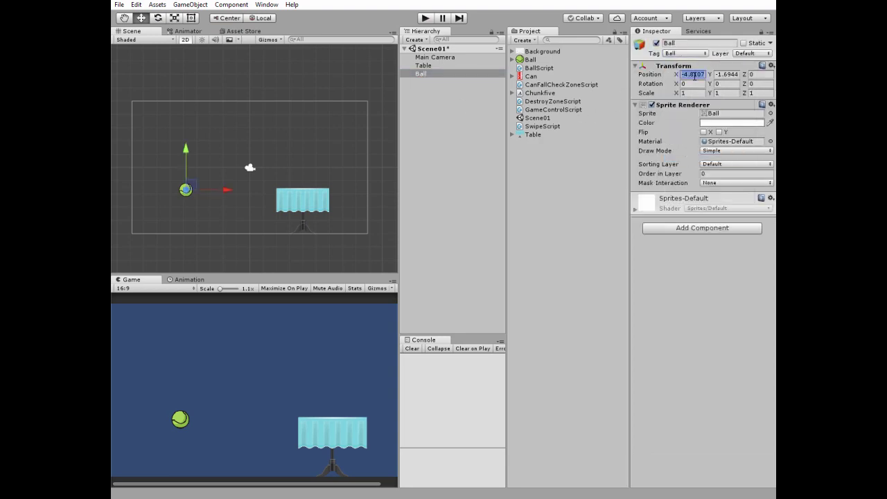
{"action": "type", "text": "-6"}
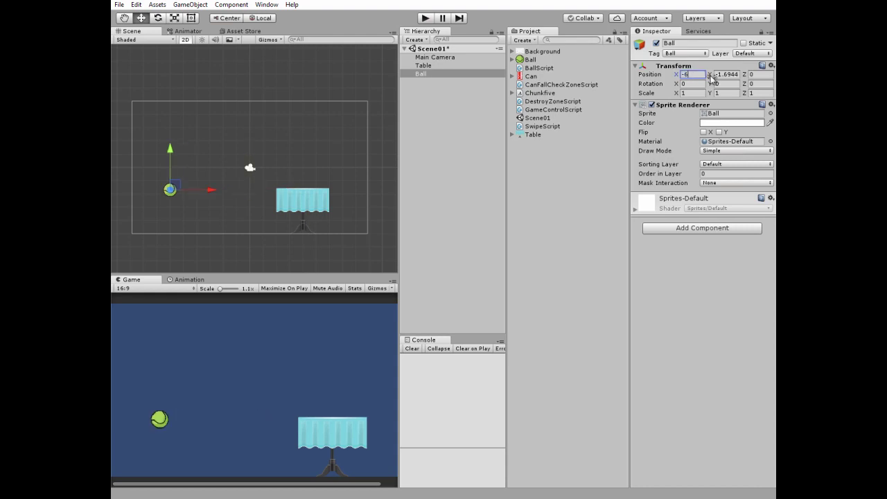
{"action": "left_click", "coordinate": [731, 77]}
{"action": "type", "text": "-2"}
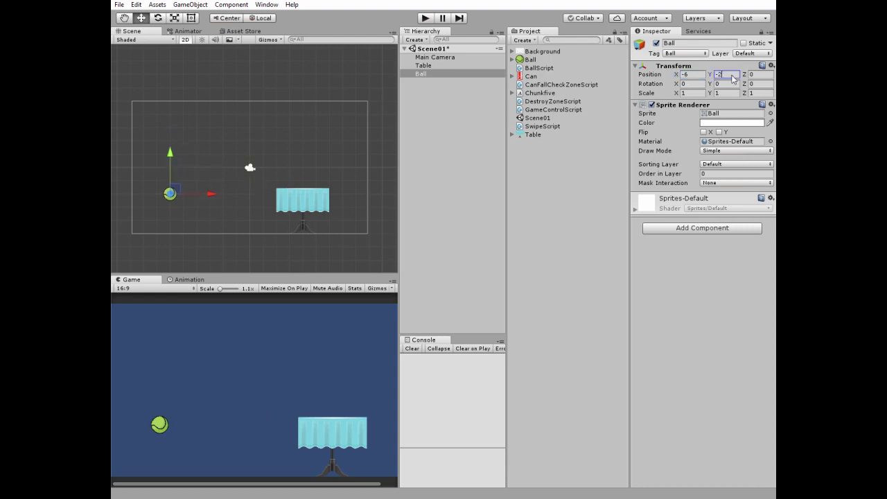
{"action": "left_click", "coordinate": [709, 175]}
{"action": "type", "text": "1"}
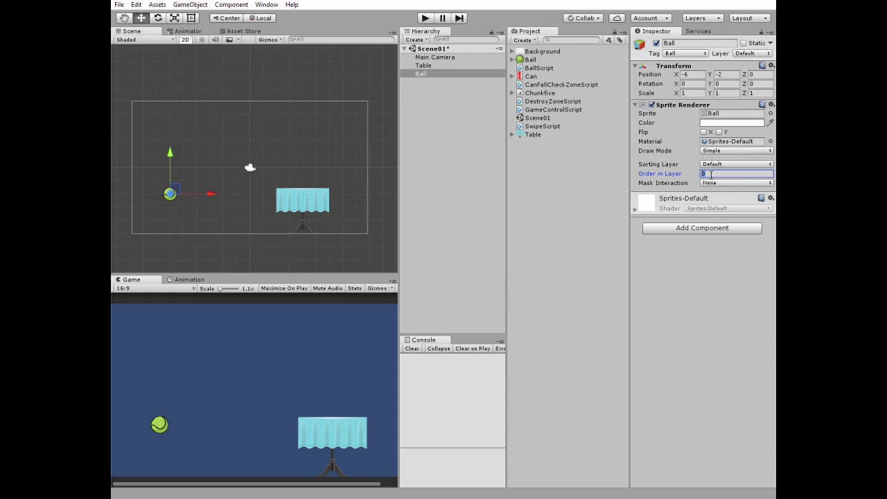
{"action": "left_click", "coordinate": [691, 229]}
- Give the Ball a kinematic Rigidbody 2D with Continuous collision detection
{"action": "left_click", "coordinate": [677, 300]}
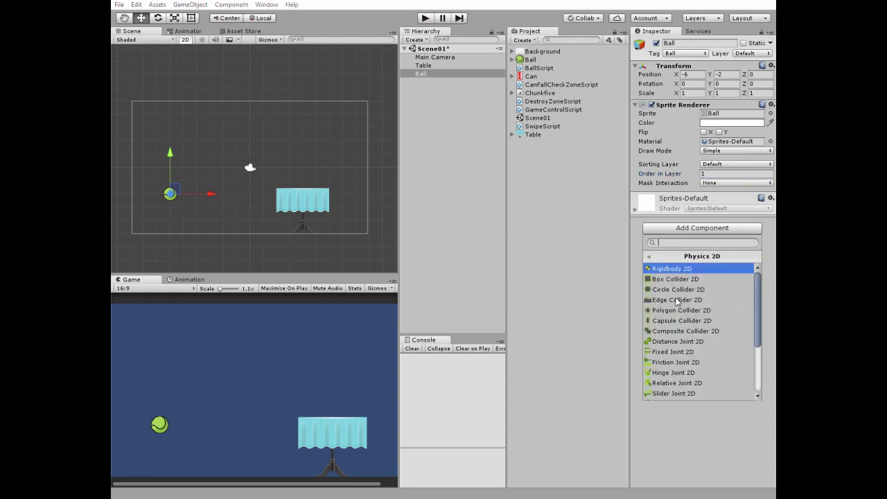
{"action": "left_click", "coordinate": [669, 269]}
{"action": "type", "text": "2"}
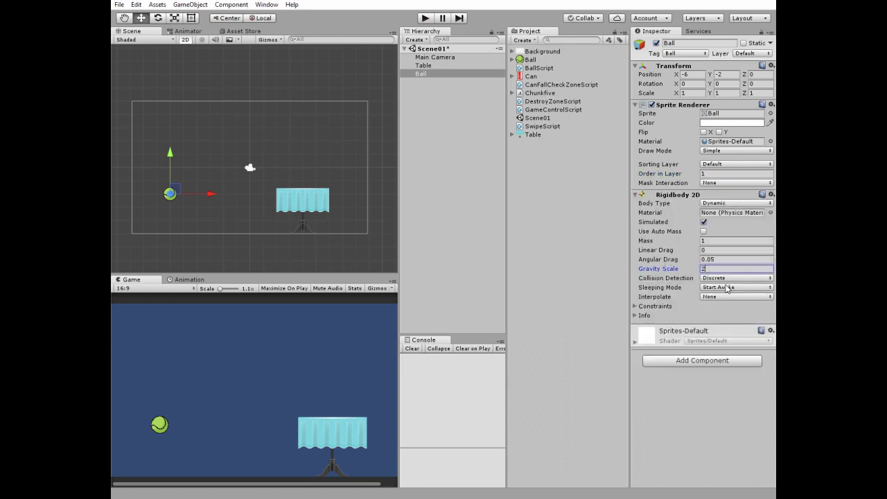
{"action": "left_click", "coordinate": [724, 278]}
{"action": "left_click", "coordinate": [715, 302]}
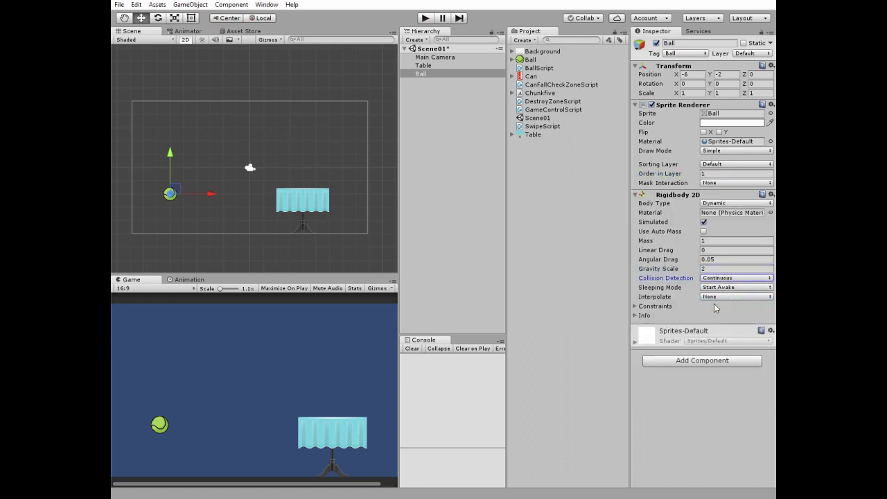
{"action": "left_click", "coordinate": [718, 204]}
{"action": "left_click", "coordinate": [718, 227]}
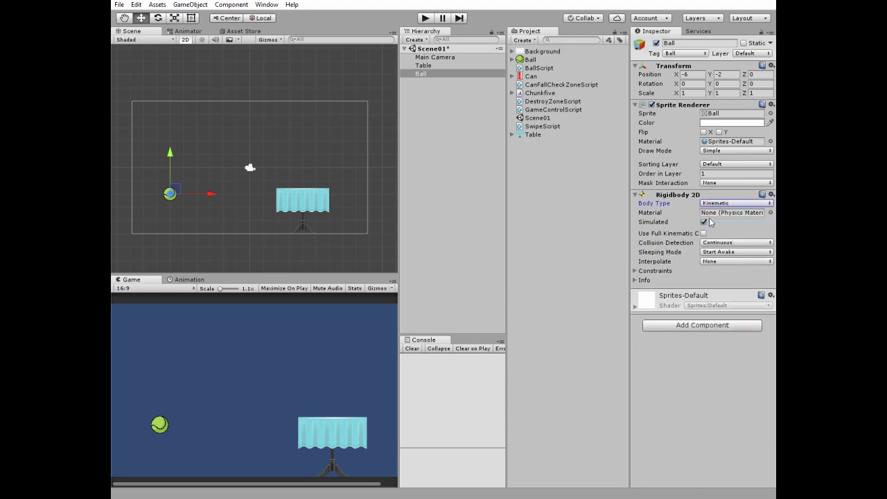
- Add a Circle Collider 2D to the Ball and check it in the scene view
{"action": "left_click", "coordinate": [690, 324]}
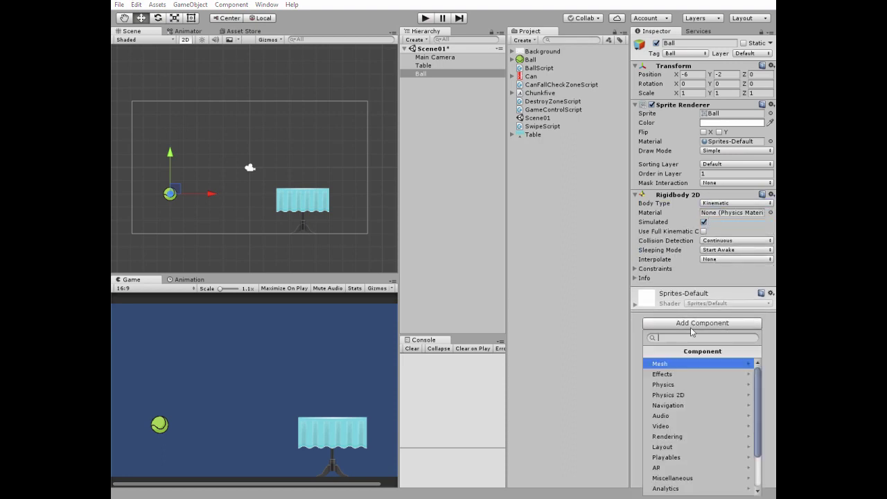
{"action": "left_click", "coordinate": [672, 394]}
{"action": "left_click", "coordinate": [673, 389]}
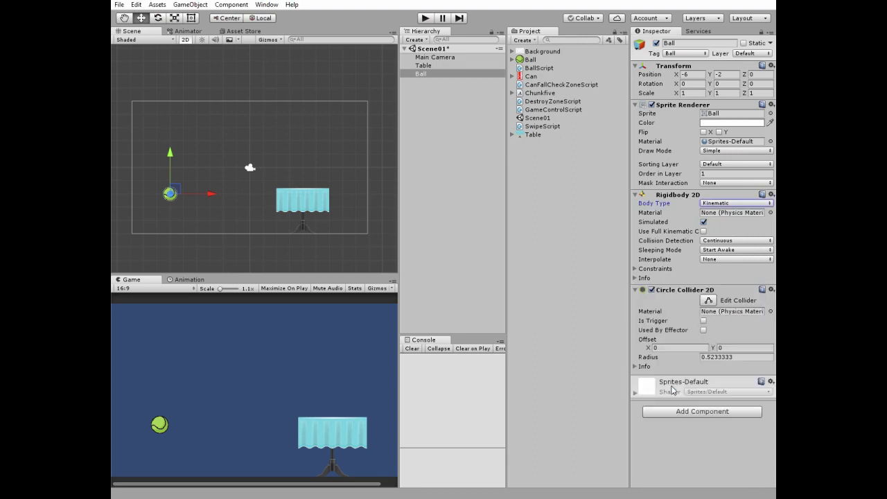
{"action": "key", "text": "f"}
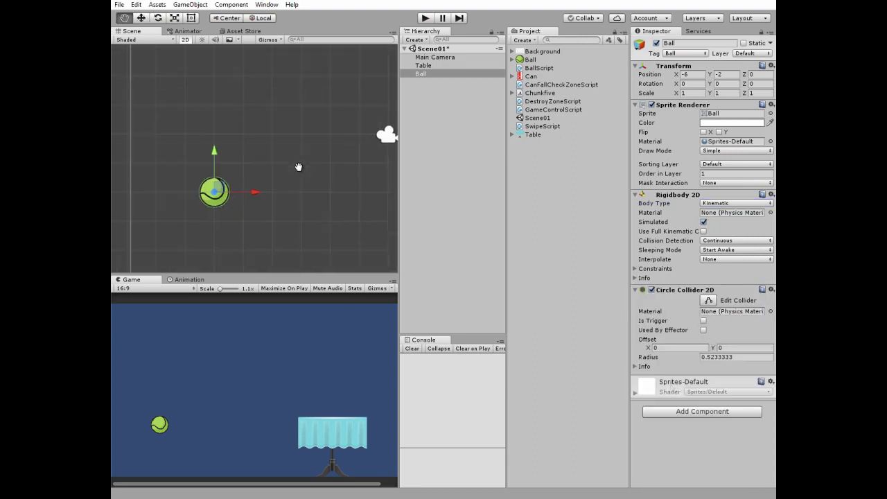
{"action": "scroll", "coordinate": [254, 172], "scroll_direction": "up", "scroll_amount": 2}
{"action": "scroll", "coordinate": [233, 185], "scroll_direction": "up", "scroll_amount": 3}
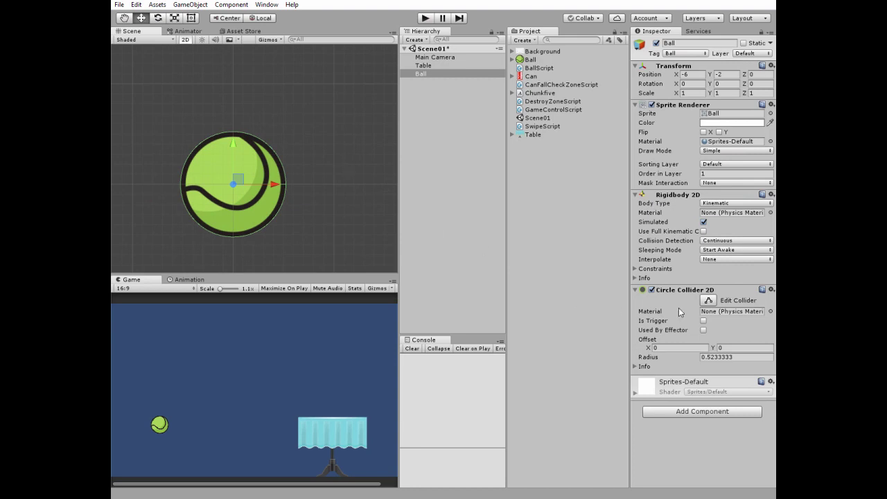
{"action": "scroll", "coordinate": [172, 125], "scroll_direction": "down", "scroll_amount": 2}
{"action": "scroll", "coordinate": [274, 173], "scroll_direction": "down", "scroll_amount": 2}
{"action": "scroll", "coordinate": [274, 174], "scroll_direction": "down", "scroll_amount": 3}
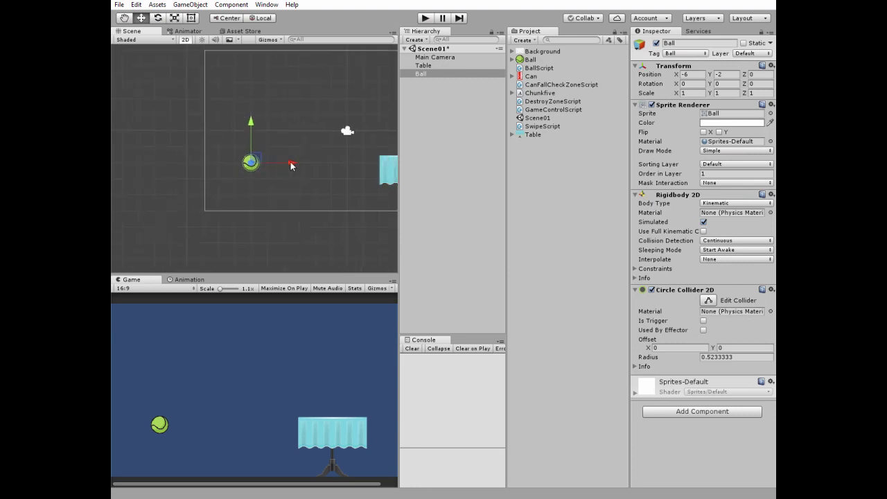
{"action": "middle_click_drag", "start_coordinate": [288, 166], "coordinate": [234, 178]}
- Create a Physics Material 2D named BallMaterial with friction 0.4 and bounciness 0.7
{"action": "scroll", "coordinate": [234, 177], "scroll_direction": "down", "scroll_amount": 2}
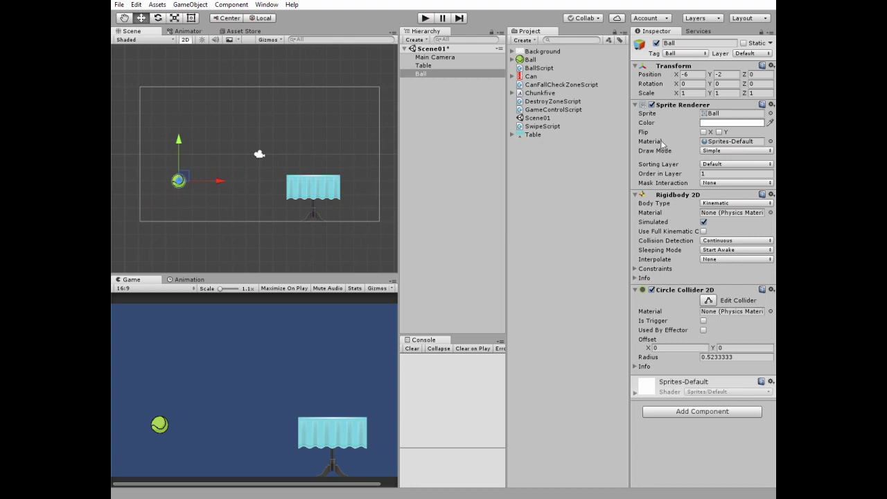
{"action": "left_click", "coordinate": [523, 40]}
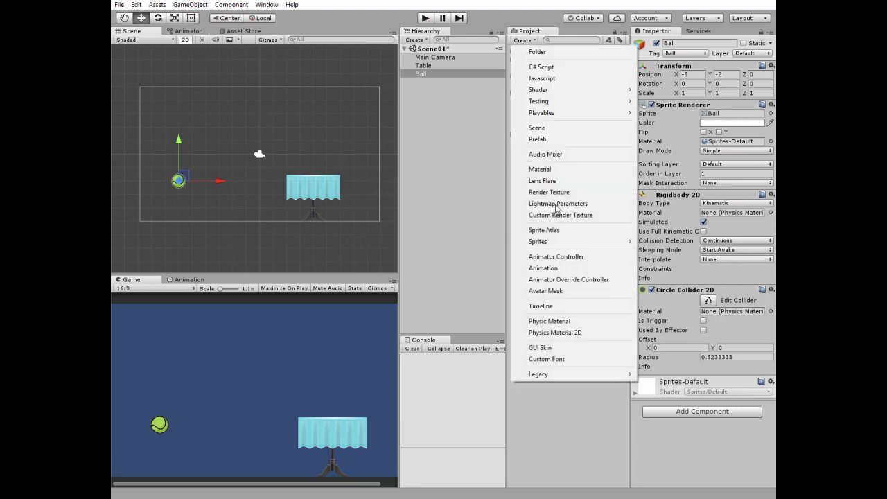
{"action": "left_click", "coordinate": [561, 333]}
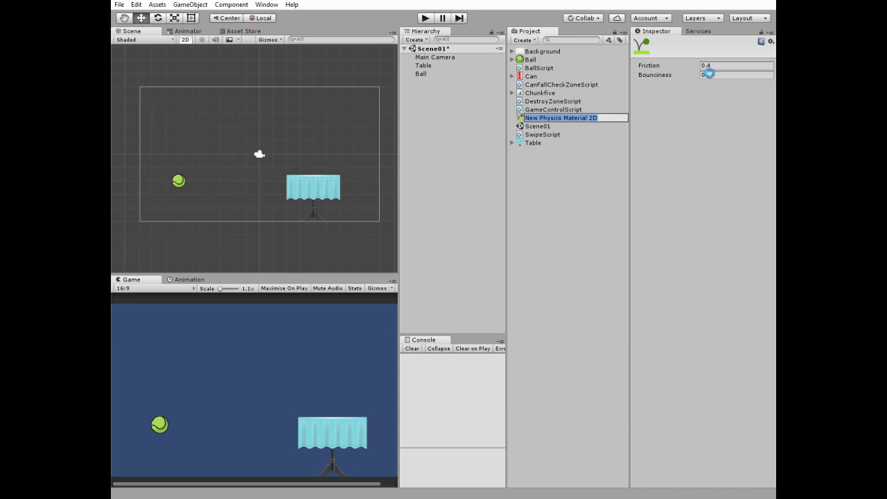
{"action": "left_click", "coordinate": [706, 67]}
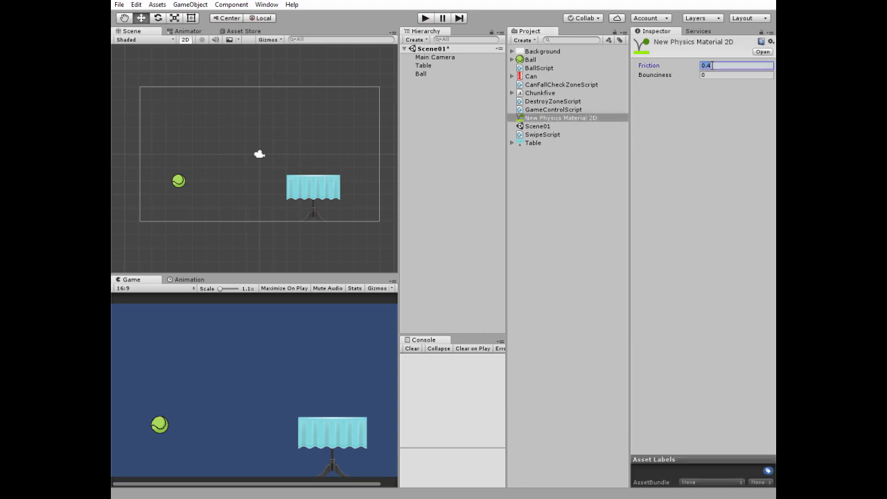
{"action": "left_click", "coordinate": [717, 75]}
{"action": "type", "text": ".7"}
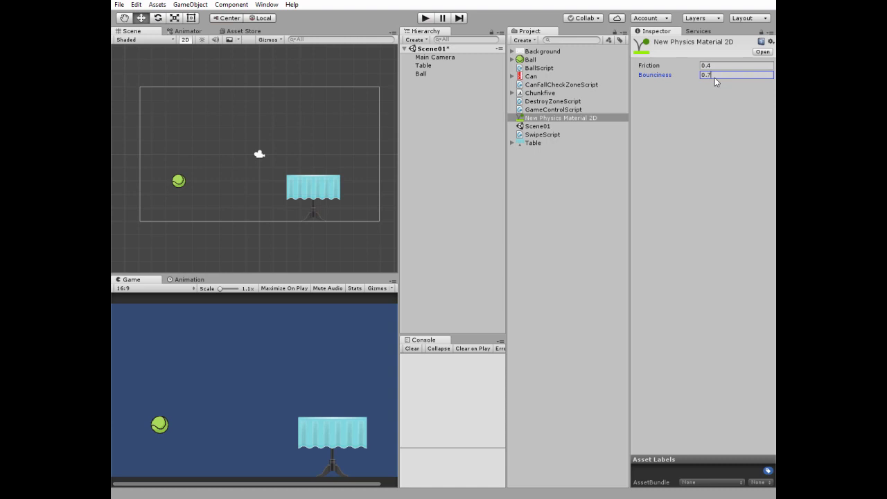
{"action": "left_click", "coordinate": [557, 118]}
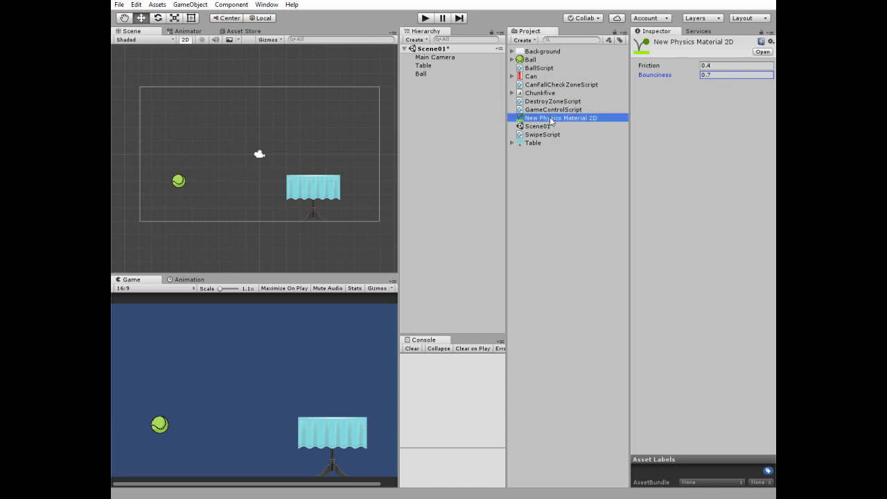
{"action": "left_click", "coordinate": [551, 119]}
{"action": "type", "text": "BallMaterial"}
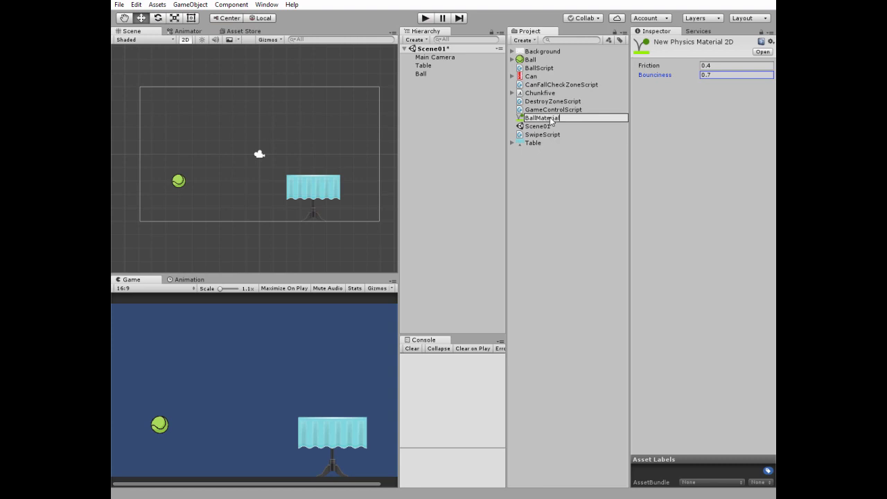
{"action": "key", "text": "Return"}
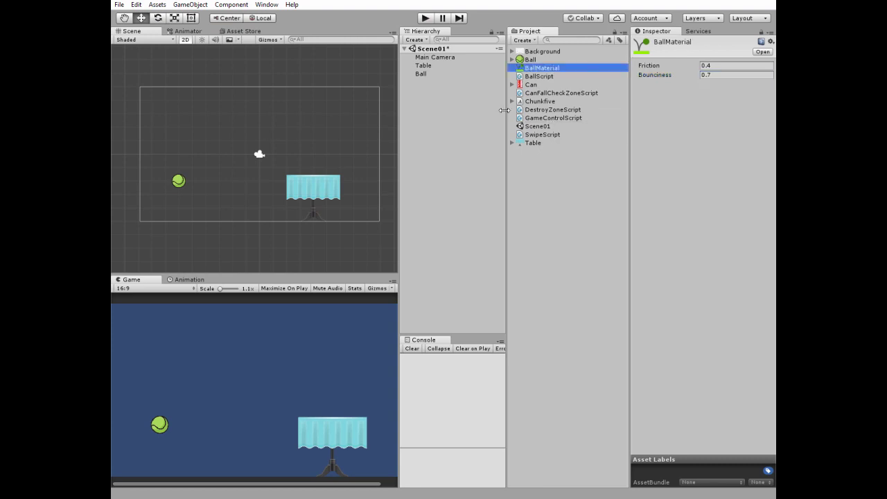
- Assign BallMaterial to the Material slot of the Ball's Circle Collider 2D
{"action": "left_click", "coordinate": [422, 74]}
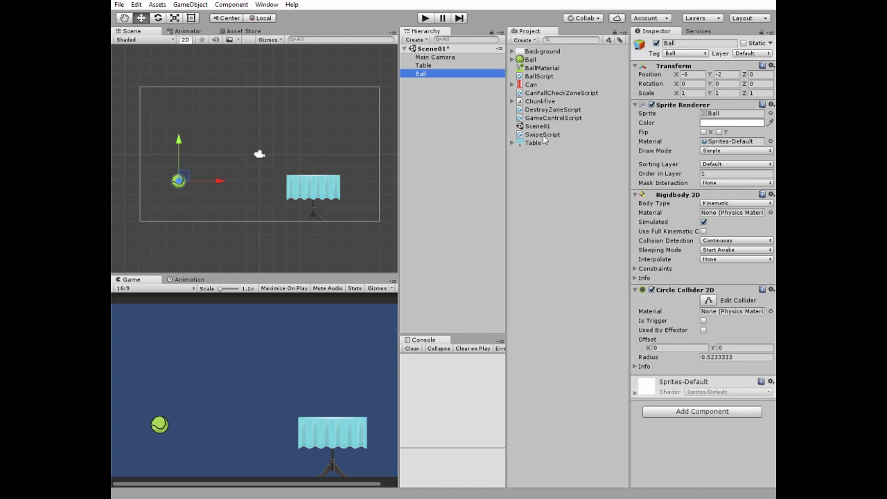
{"action": "left_click_drag", "start_coordinate": [527, 68], "coordinate": [731, 311]}
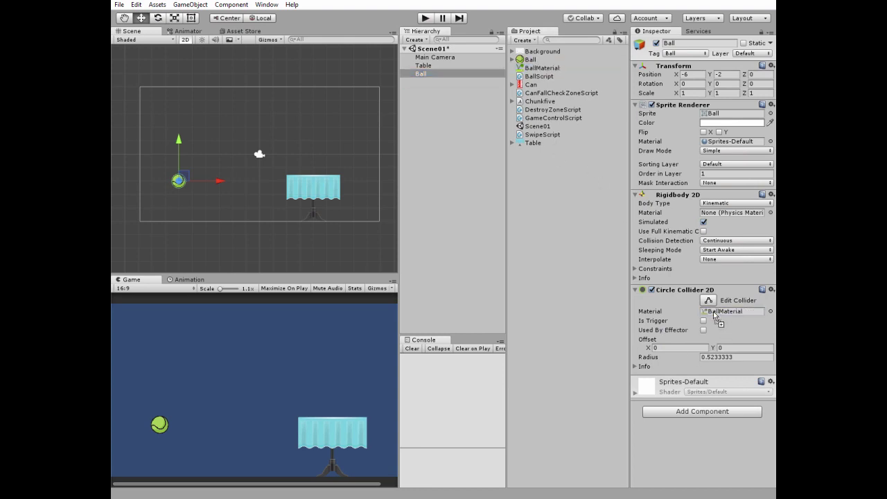
{"action": "left_click", "coordinate": [421, 74]}
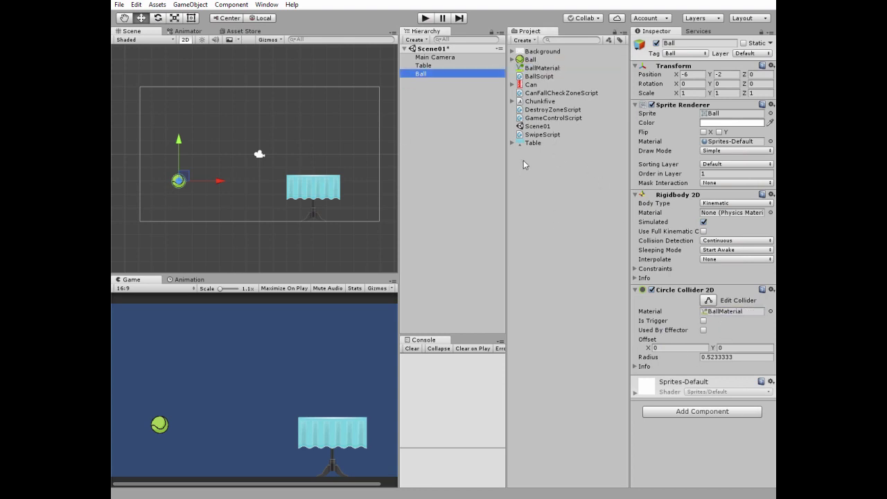
{"action": "left_click", "coordinate": [529, 136]}
- Read through SwipeScript in MonoDevelop, then attach it to the Ball with throw force 0.3
{"action": "double_click", "coordinate": [528, 136]}
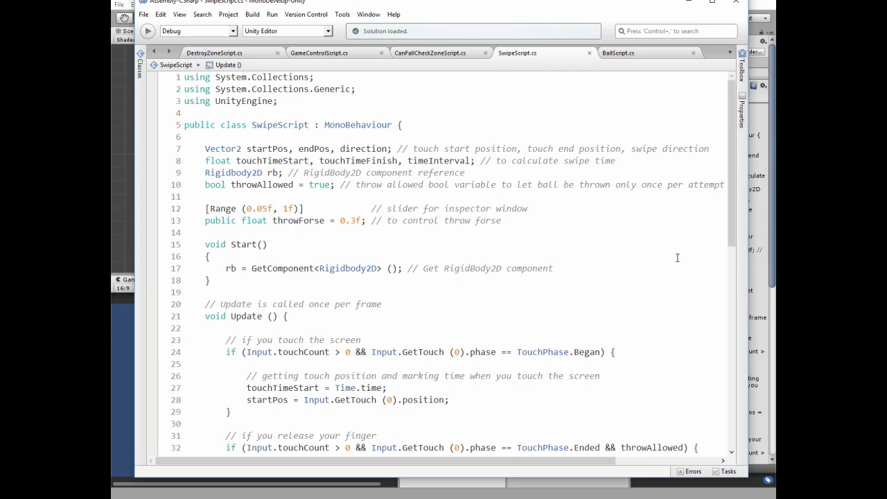
{"action": "scroll", "coordinate": [676, 258], "scroll_direction": "down", "scroll_amount": 4}
{"action": "scroll", "coordinate": [674, 258], "scroll_direction": "down", "scroll_amount": 4}
{"action": "scroll", "coordinate": [673, 259], "scroll_direction": "down", "scroll_amount": 1}
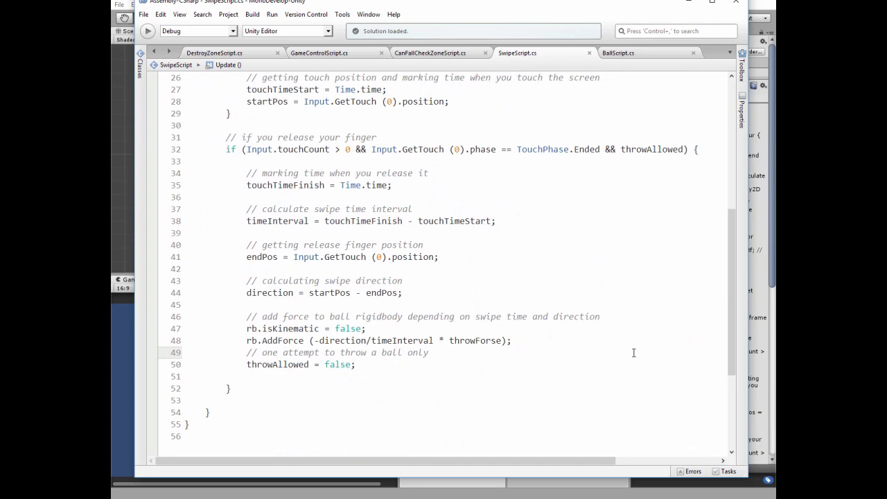
{"action": "scroll", "coordinate": [635, 310], "scroll_direction": "up", "scroll_amount": 8}
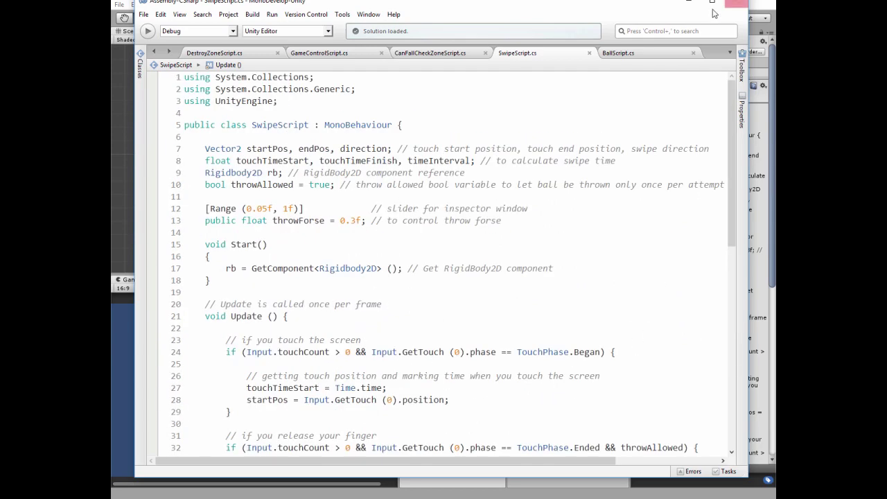
{"action": "left_click", "coordinate": [688, 2]}
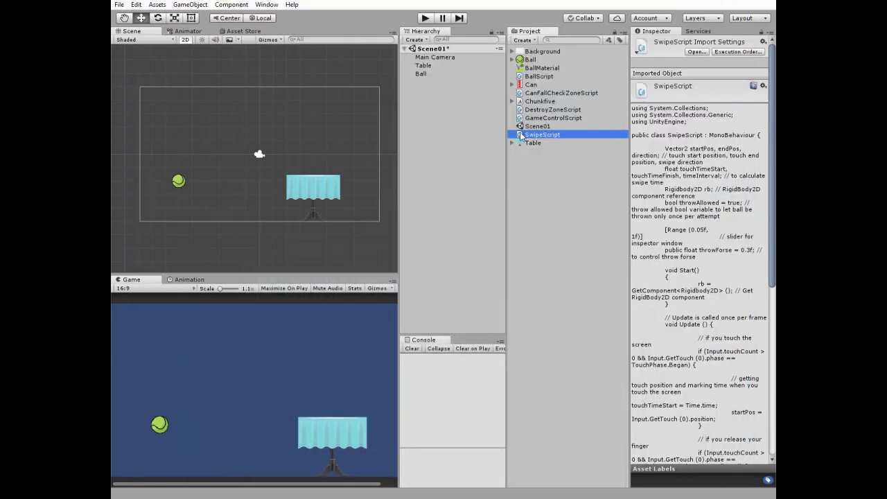
{"action": "left_click_drag", "start_coordinate": [533, 135], "coordinate": [423, 73]}
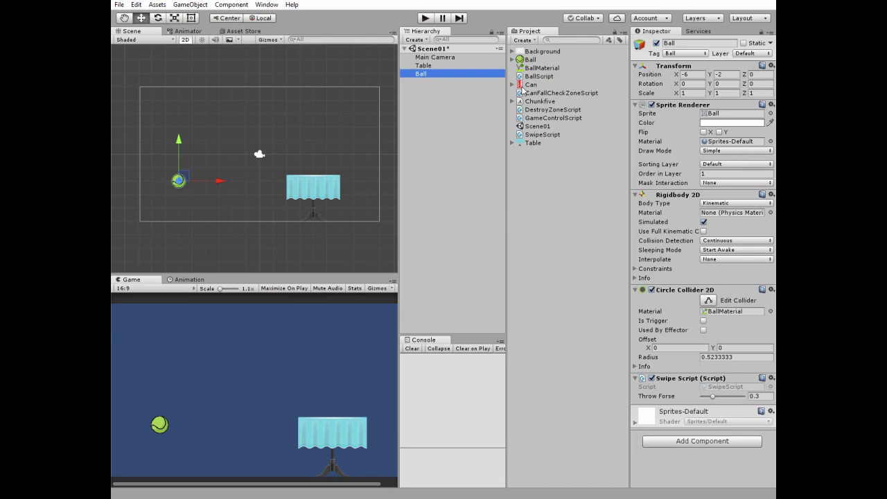
{"action": "double_click", "coordinate": [535, 76]}
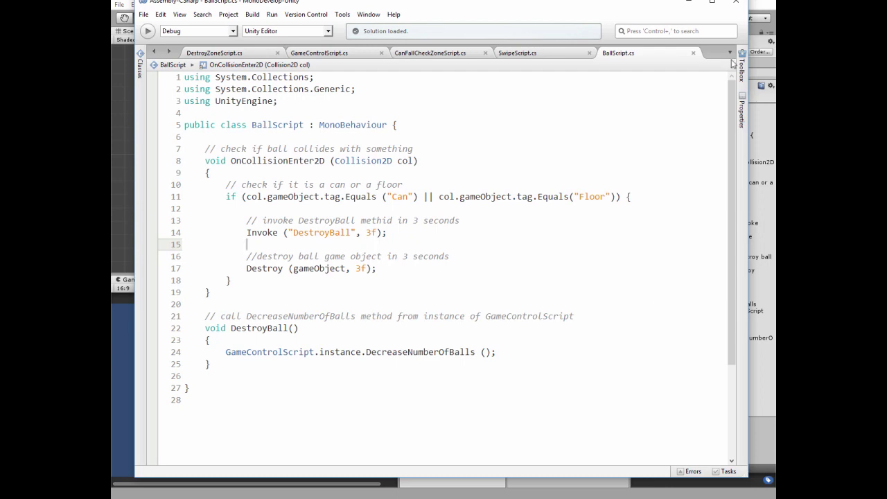
- Return from MonoDevelop and attach BallScript to the Ball
{"action": "left_click", "coordinate": [688, 2]}
{"action": "mouse_move", "coordinate": [534, 76]}
{"action": "left_mouse_down"}
{"action": "mouse_move", "coordinate": [420, 76]}
{"action": "mouse_move", "coordinate": [542, 184]}
{"action": "left_mouse_up"}
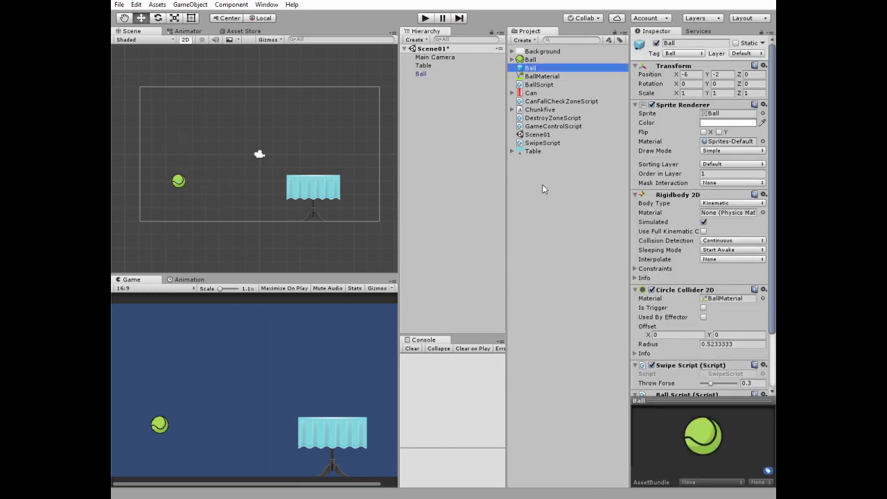
{"action": "left_click", "coordinate": [419, 74]}
- Place a Can above the table, tag it Can, and set its order in layer
{"action": "mouse_move", "coordinate": [530, 93]}
{"action": "left_mouse_down"}
{"action": "mouse_move", "coordinate": [290, 171]}
{"action": "mouse_move", "coordinate": [279, 151]}
{"action": "left_mouse_up"}
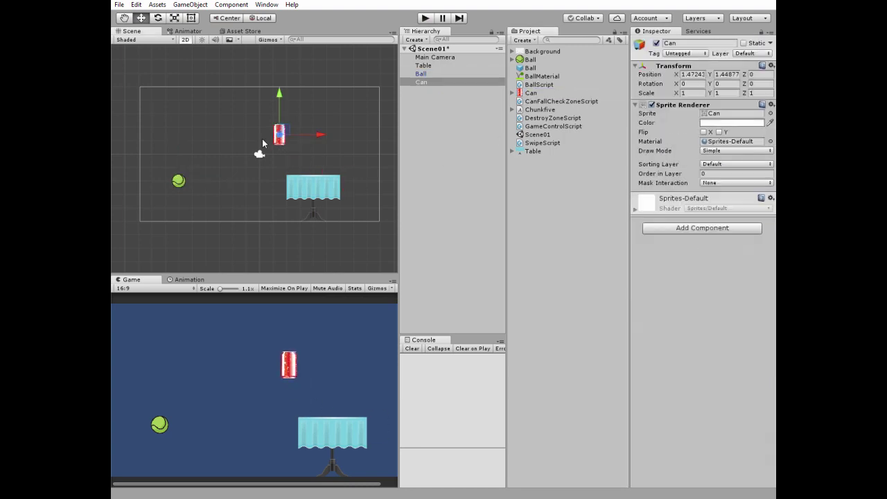
{"action": "left_click", "coordinate": [682, 54]}
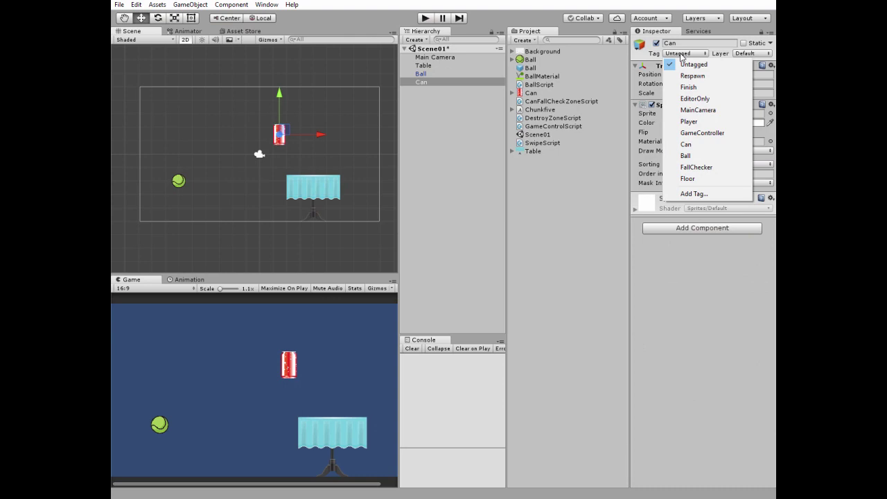
{"action": "left_click", "coordinate": [685, 144]}
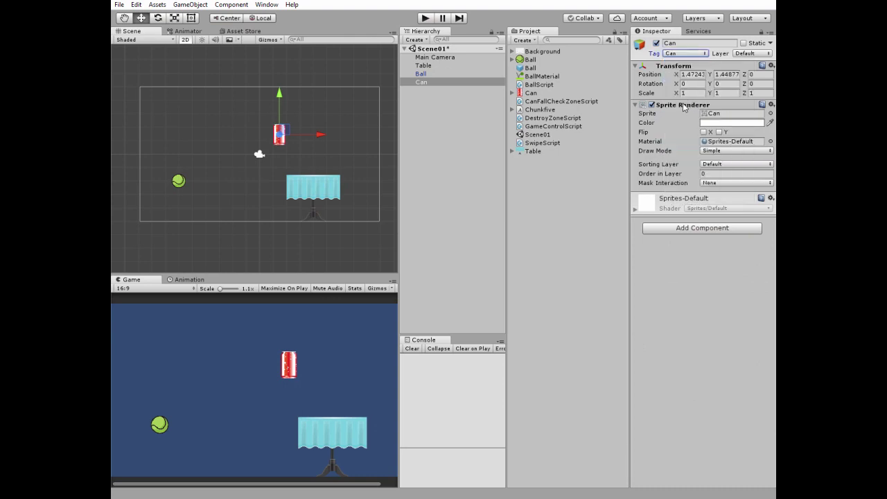
{"action": "left_click", "coordinate": [711, 174]}
{"action": "type", "text": "1"}
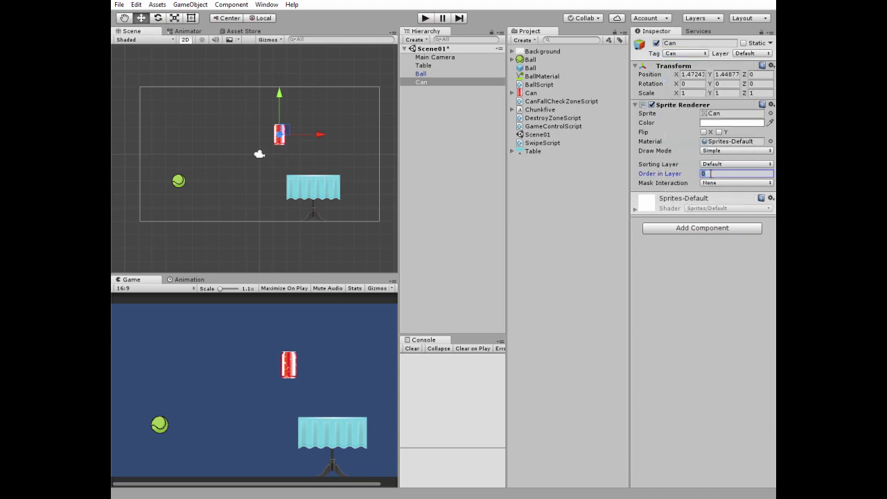
- Give the Can a Rigidbody 2D with gravity scale 2 and Continuous collision detection
{"action": "left_click", "coordinate": [696, 228]}
{"action": "left_click", "coordinate": [671, 299]}
{"action": "left_click", "coordinate": [669, 268]}
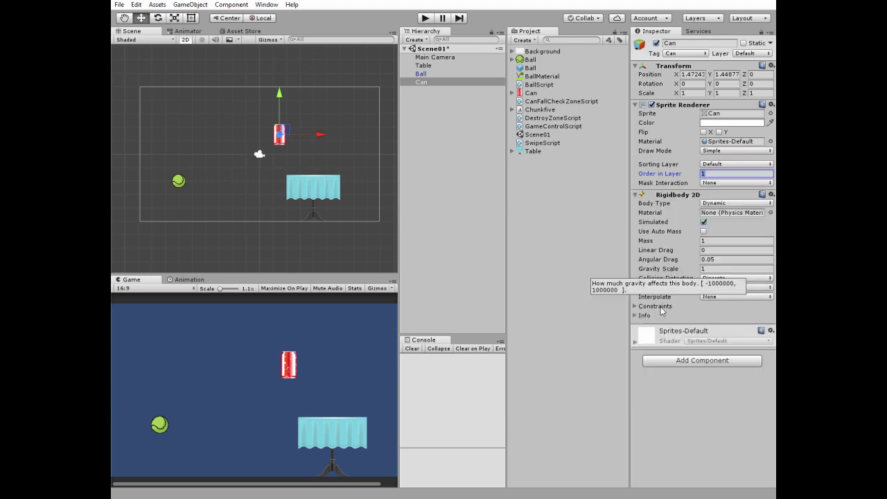
{"action": "left_click", "coordinate": [710, 269]}
{"action": "type", "text": "2"}
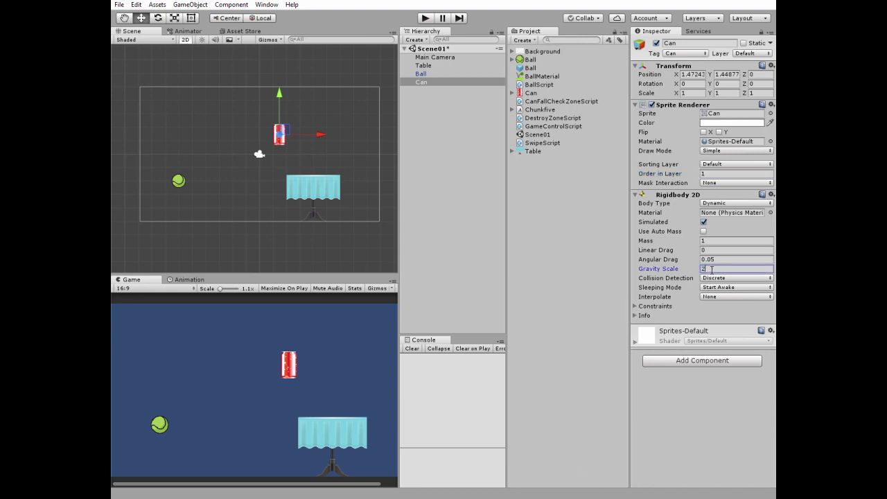
{"action": "left_click", "coordinate": [717, 278]}
{"action": "left_click", "coordinate": [719, 303]}
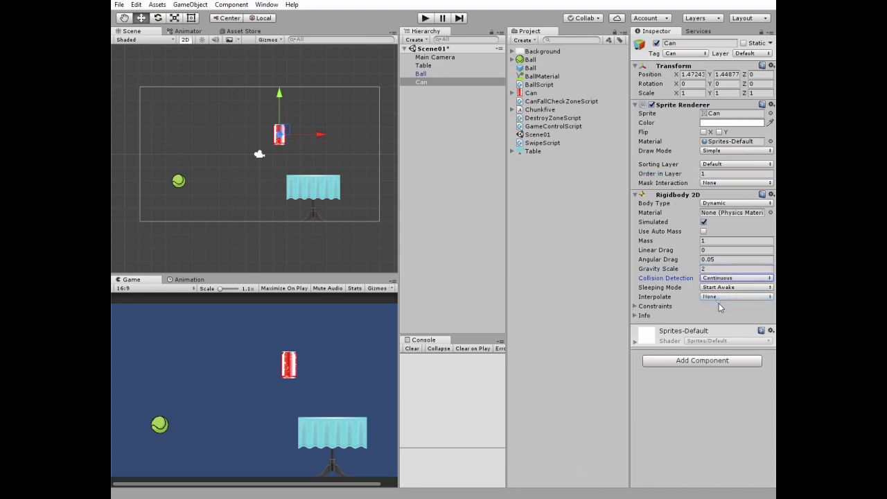
- Add a Box Collider 2D to the Can and zoom in on it
{"action": "left_click", "coordinate": [707, 360]}
{"action": "left_click", "coordinate": [671, 254]}
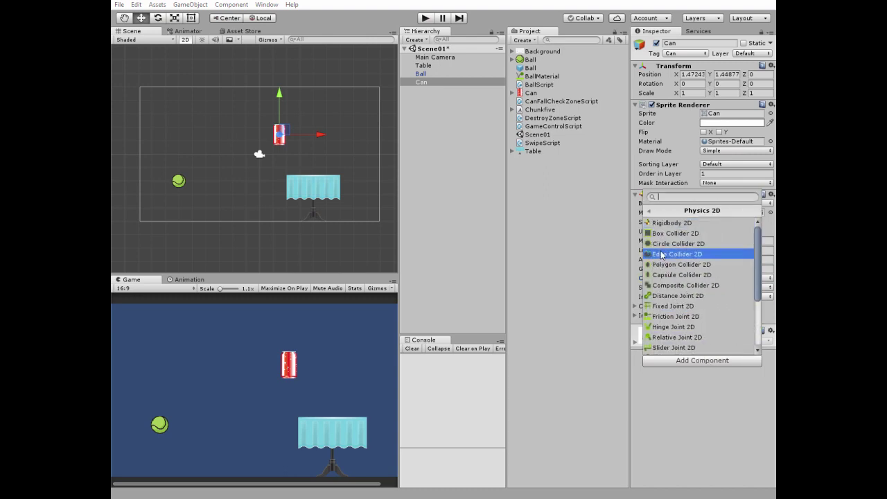
{"action": "left_click", "coordinate": [667, 239]}
{"action": "scroll", "coordinate": [267, 149], "scroll_direction": "up", "scroll_amount": 5}
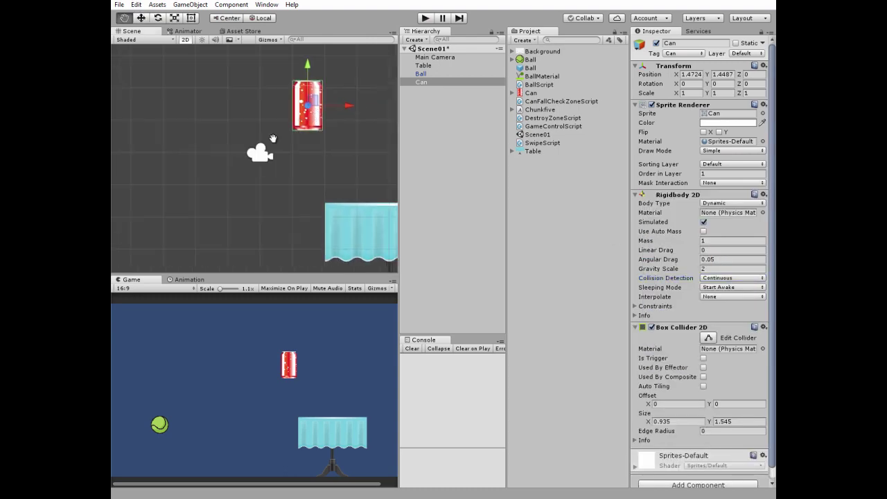
{"action": "middle_click_drag", "start_coordinate": [300, 56], "coordinate": [200, 106]}
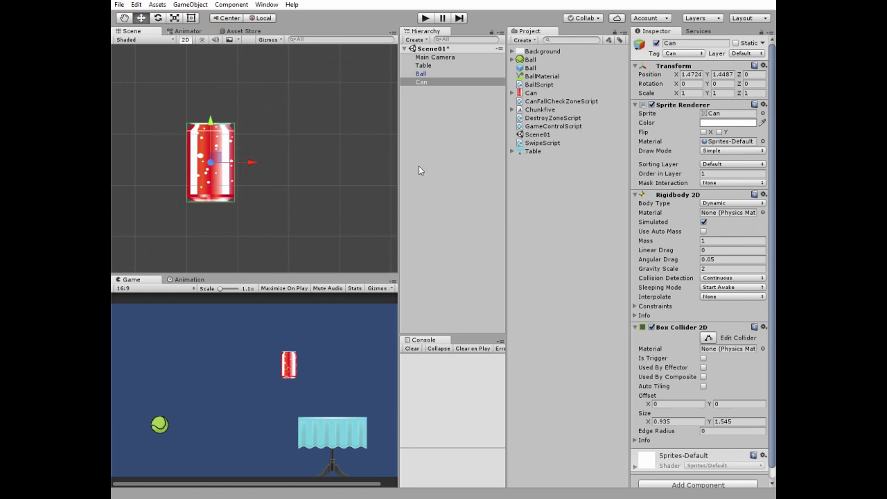
{"action": "left_click", "coordinate": [424, 81]}
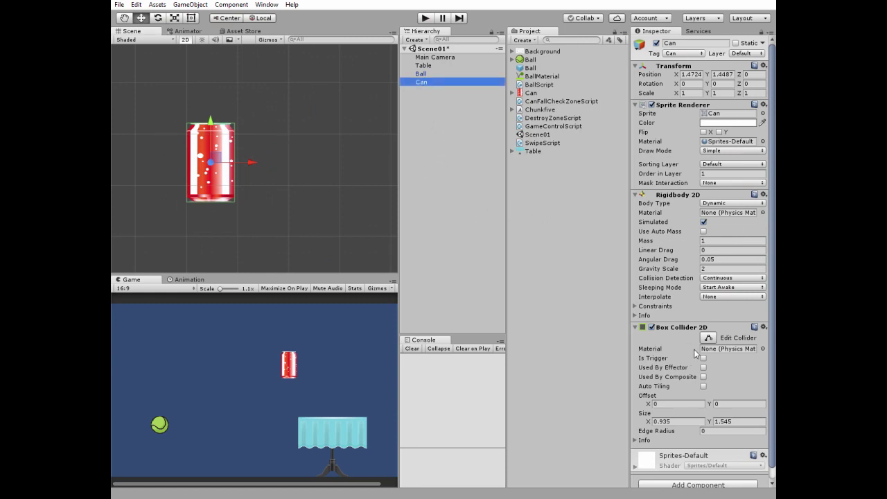
- Create a Physics Material 2D named CanMaterial with friction 0.2 and bounciness 0.4
{"action": "scroll", "coordinate": [694, 354], "scroll_direction": "down", "scroll_amount": 1}
{"action": "left_click", "coordinate": [530, 43]}
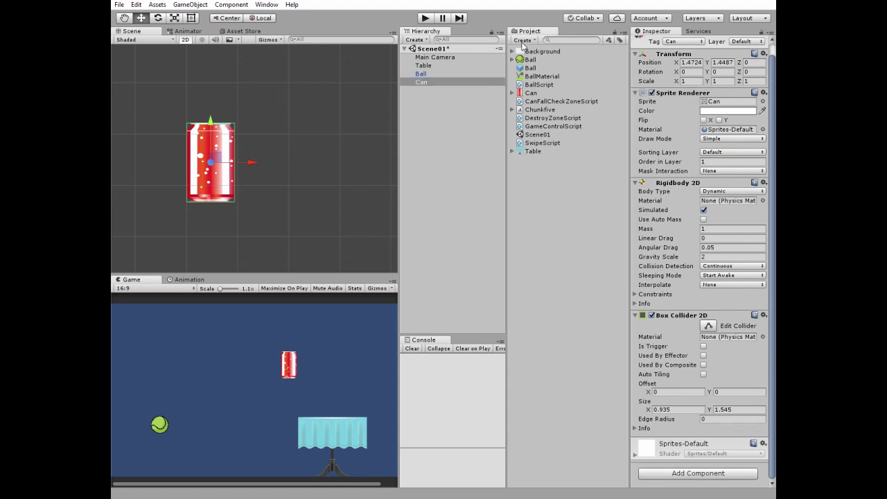
{"action": "left_click", "coordinate": [523, 42]}
{"action": "left_click", "coordinate": [555, 333]}
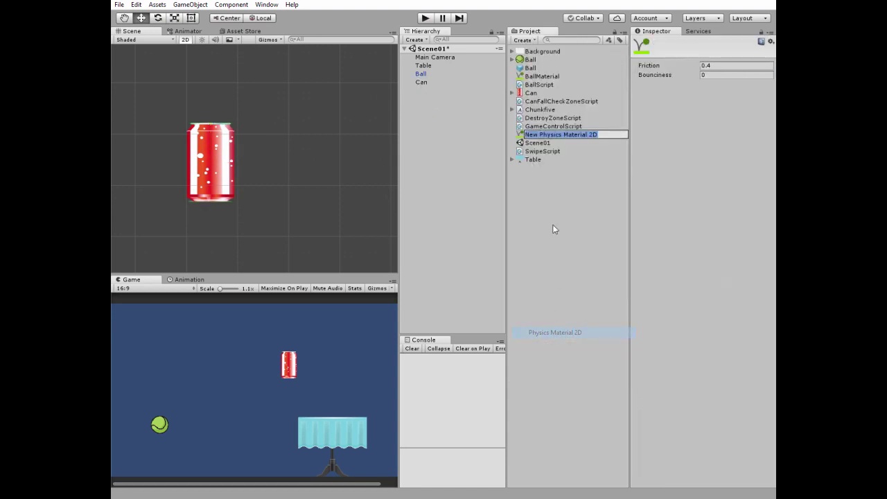
{"action": "type", "text": "CanMaterial"}
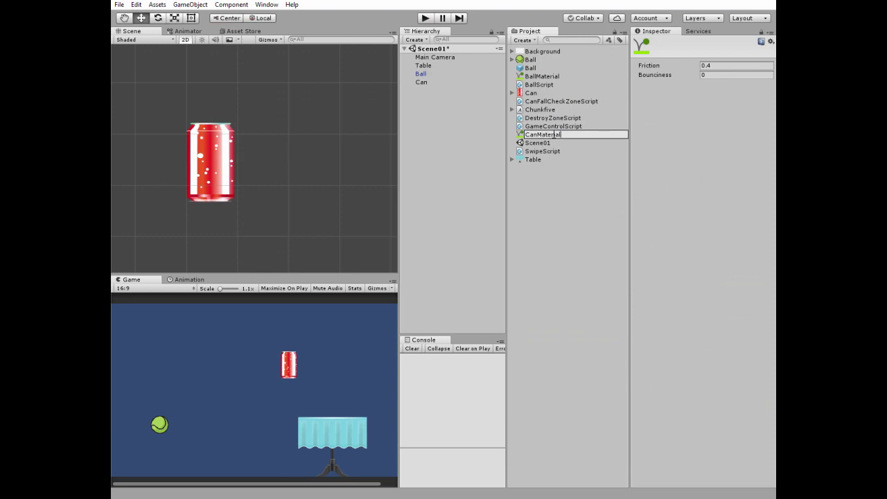
{"action": "key", "text": "Return"}
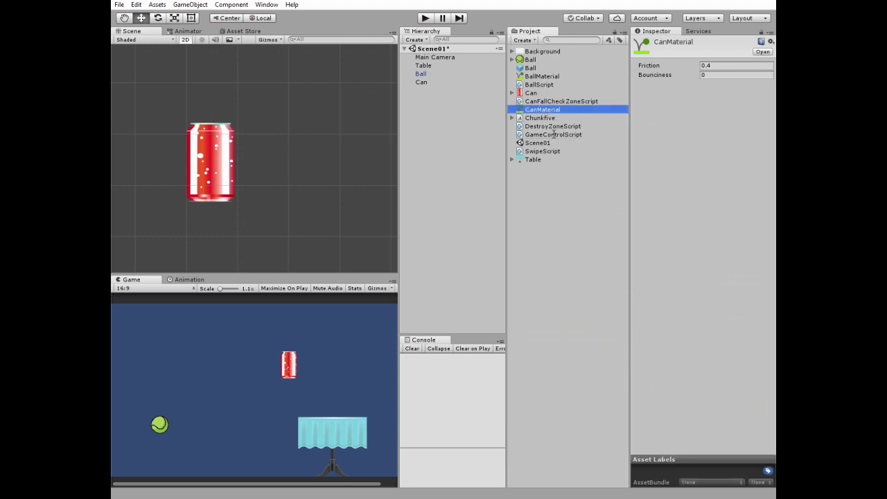
{"action": "left_click", "coordinate": [714, 66]}
{"action": "type", "text": "0.2"}
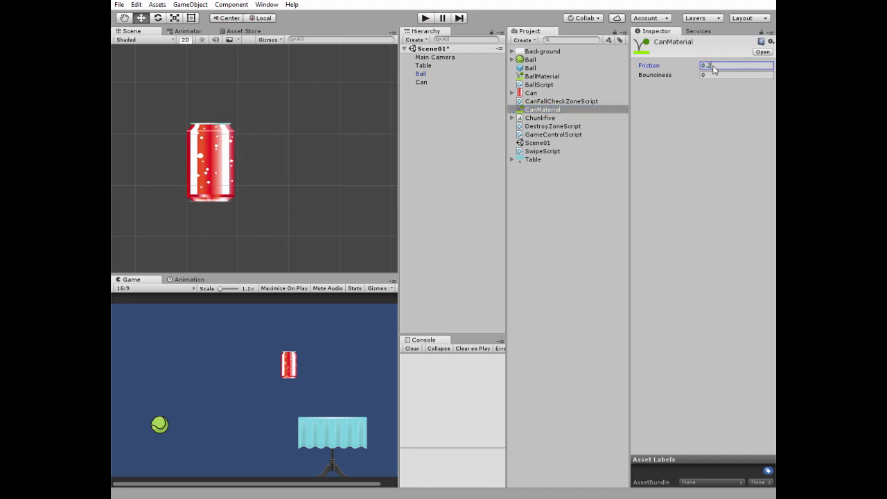
{"action": "left_click", "coordinate": [714, 75]}
{"action": "type", "text": ".4"}
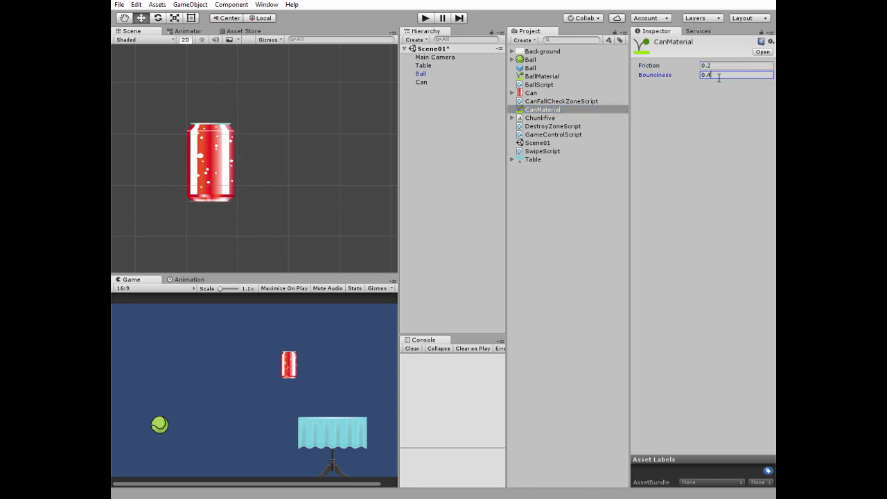
{"action": "left_click", "coordinate": [528, 111]}
- Assign CanMaterial to the Can's Box Collider 2D Material slot
{"action": "left_click", "coordinate": [419, 83]}
{"action": "left_click", "coordinate": [521, 112]}
{"action": "left_click_drag", "start_coordinate": [519, 115], "coordinate": [726, 358]}
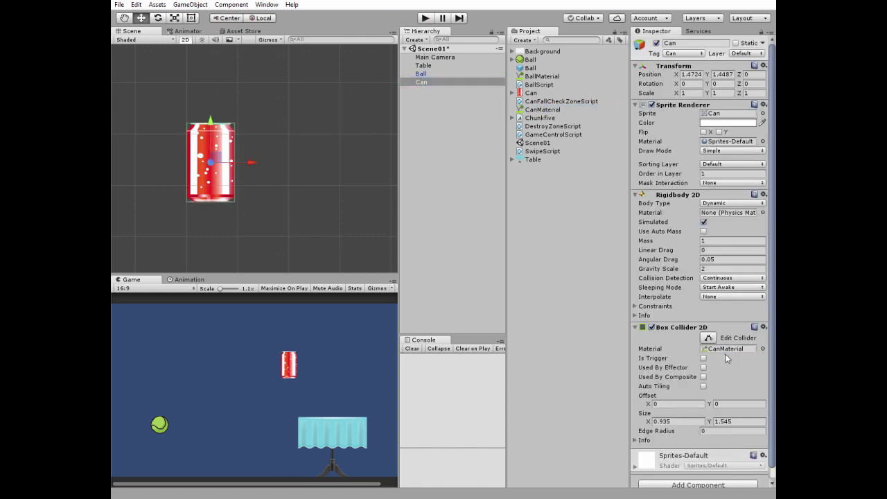
{"action": "left_click", "coordinate": [421, 83]}
- Add an empty child named FallChecker under the Can and tag it FallChecker
{"action": "right_click", "coordinate": [422, 82]}
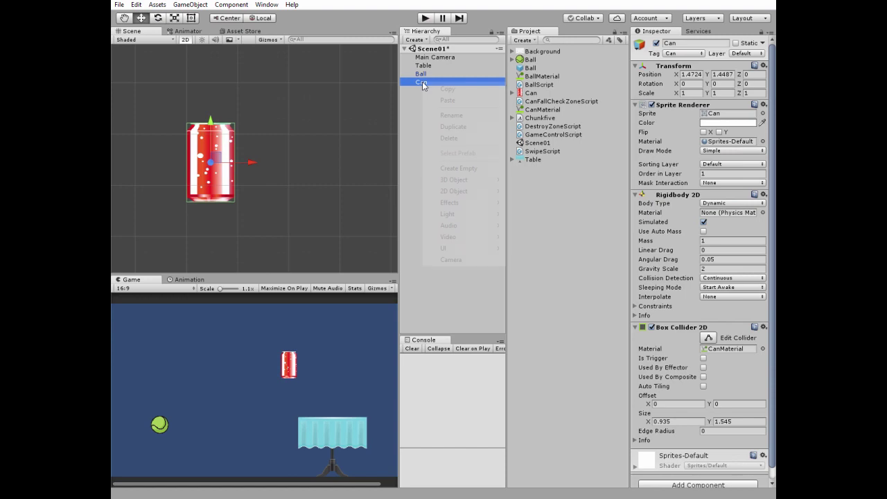
{"action": "left_click", "coordinate": [462, 169]}
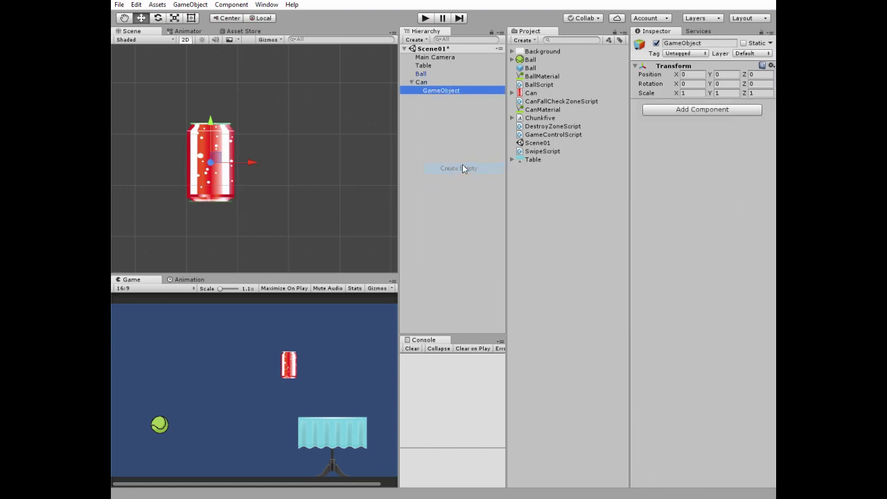
{"action": "left_click", "coordinate": [442, 90]}
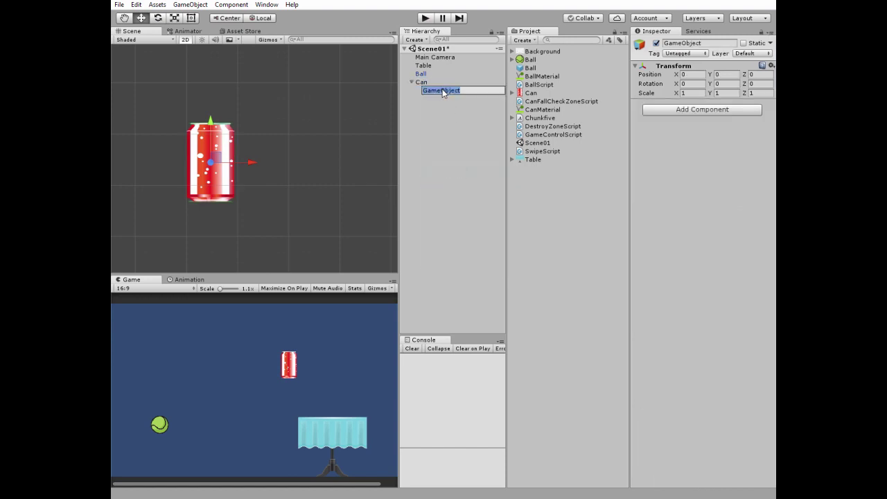
{"action": "type", "text": "FallChecker"}
{"action": "key", "text": "Return"}
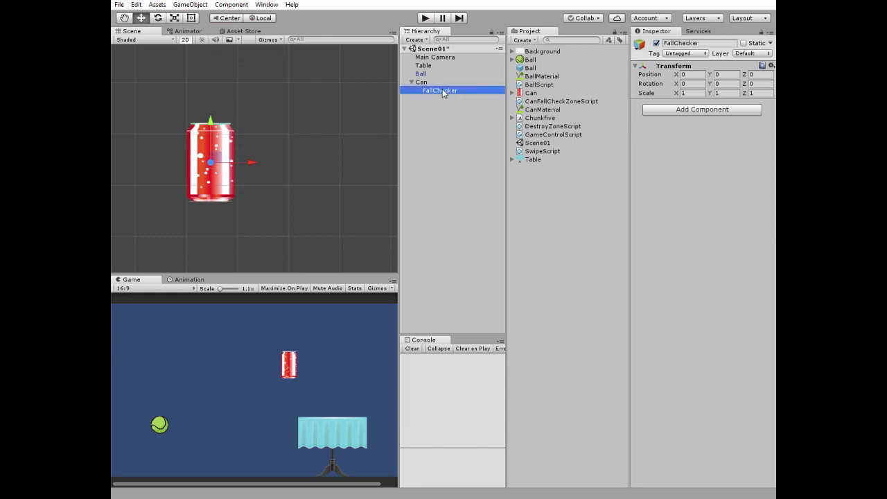
{"action": "left_click", "coordinate": [679, 54]}
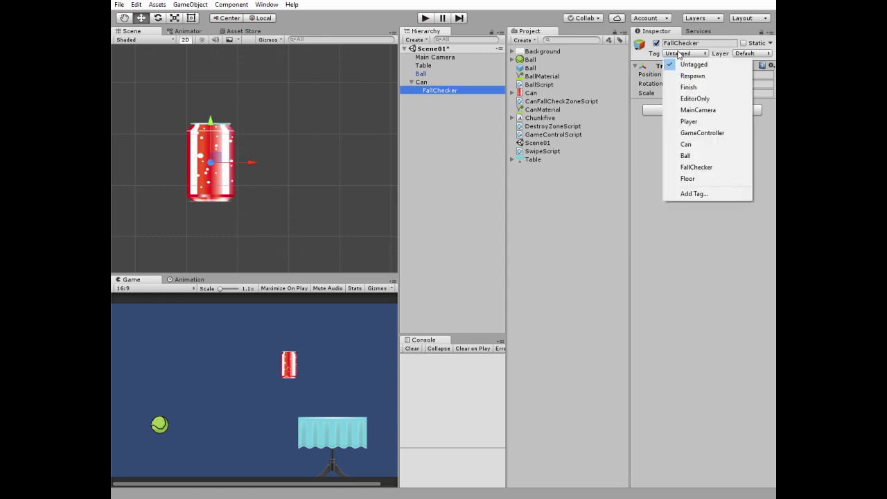
{"action": "left_click", "coordinate": [691, 168]}
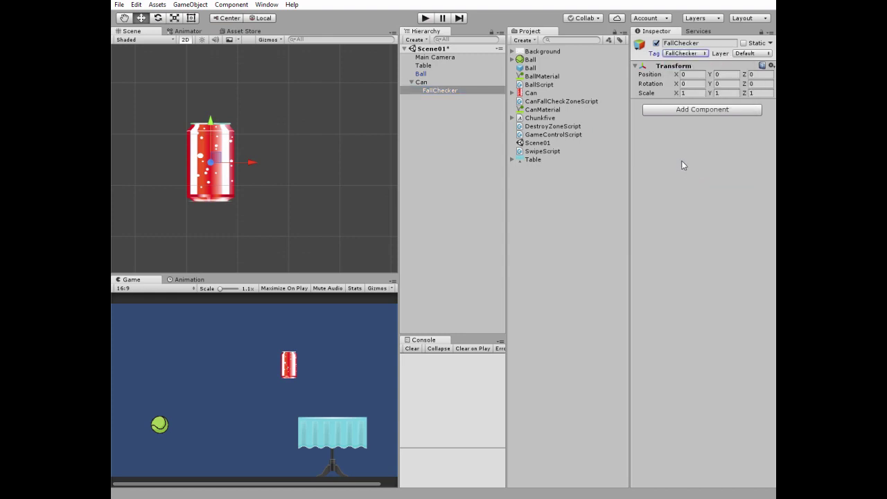
- Give FallChecker a Circle Collider 2D set as a trigger
{"action": "left_click", "coordinate": [447, 91]}
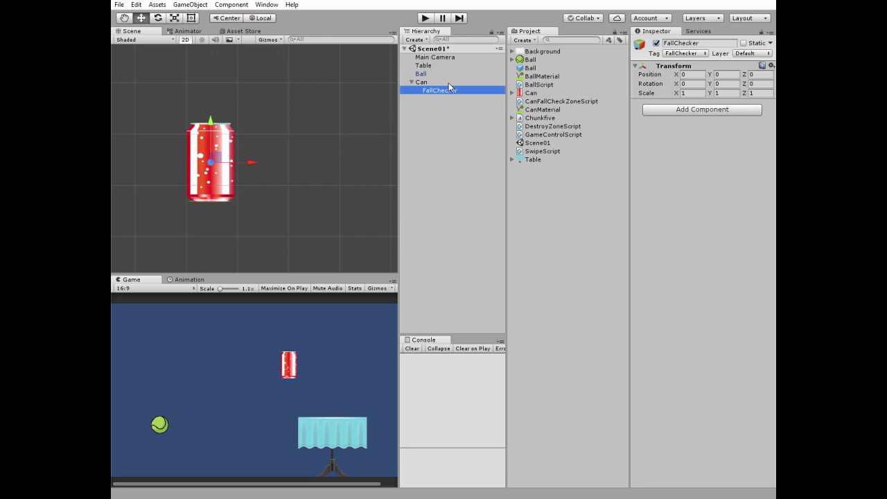
{"action": "left_click", "coordinate": [676, 109]}
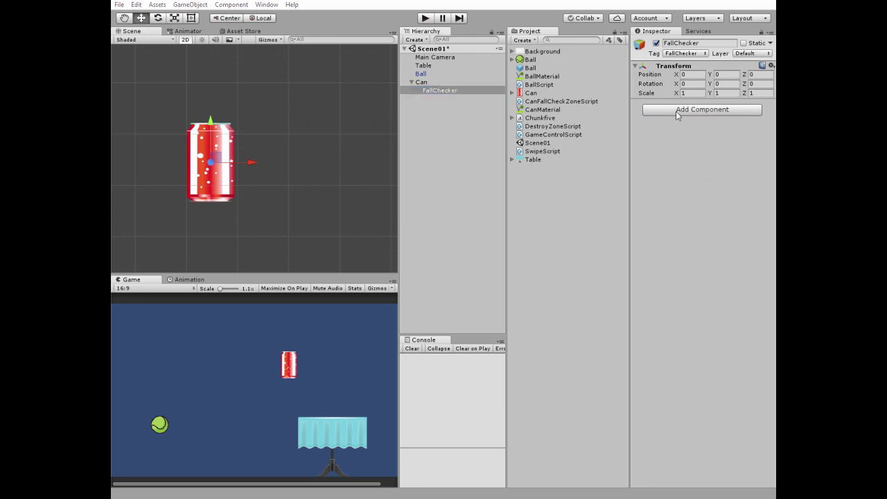
{"action": "left_click", "coordinate": [676, 182]}
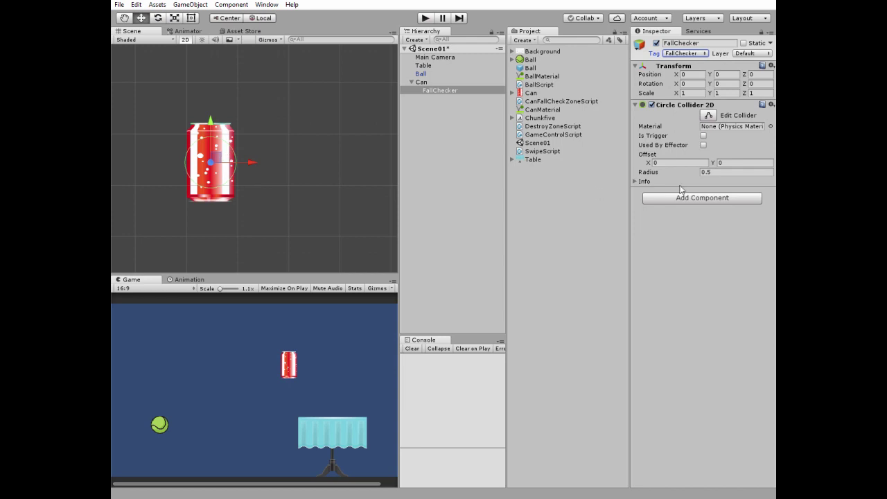
{"action": "left_click", "coordinate": [703, 135]}
{"action": "left_click", "coordinate": [427, 82]}
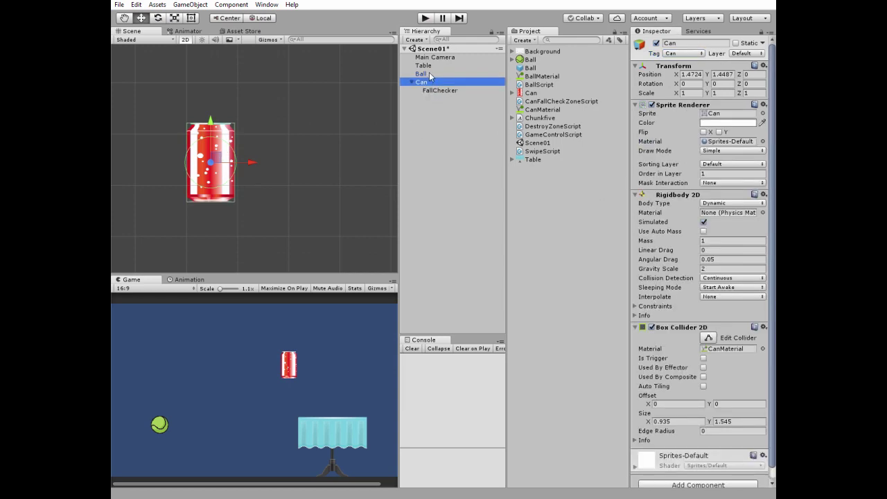
- Duplicate the Can five times and stack the six cans in a three-two-one pyramid on the table
{"action": "scroll", "coordinate": [255, 173], "scroll_direction": "down", "scroll_amount": 2}
{"action": "scroll", "coordinate": [302, 168], "scroll_direction": "down", "scroll_amount": 2}
{"action": "scroll", "coordinate": [302, 168], "scroll_direction": "down", "scroll_amount": 2}
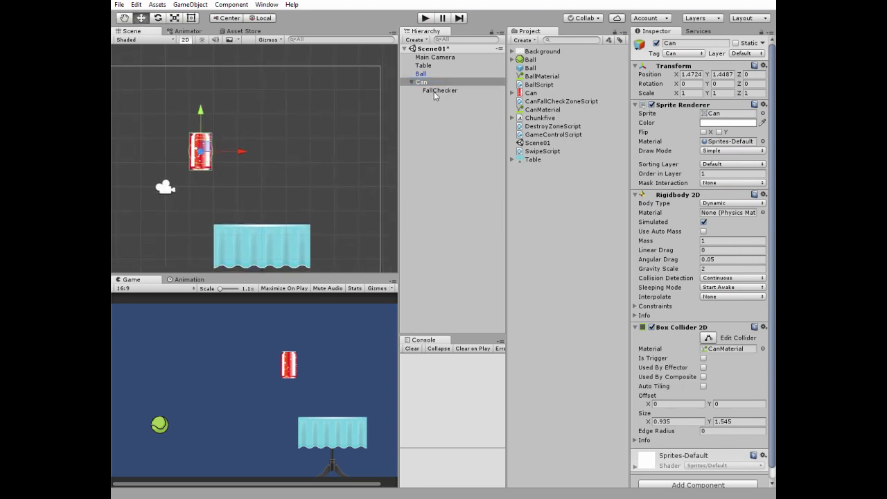
{"action": "left_click", "coordinate": [424, 84]}
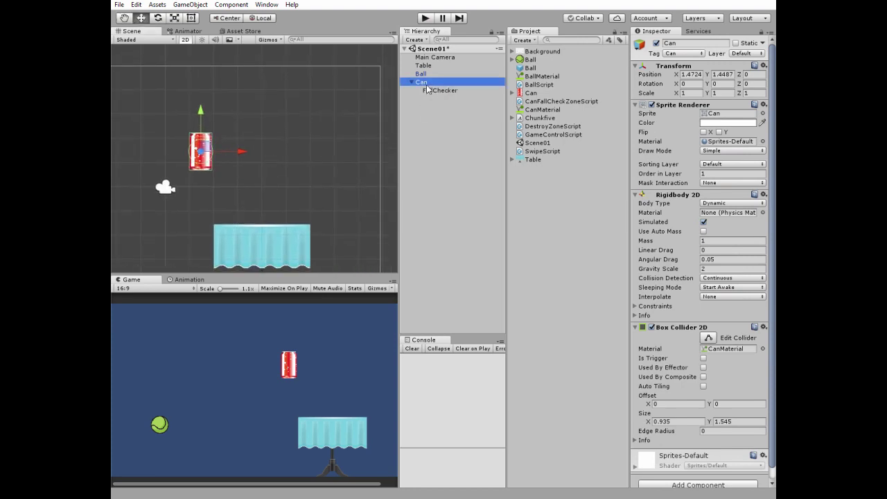
{"action": "key", "text": "ctrl+d"}
{"action": "key", "text": "ctrl+d"}
{"action": "key", "text": "ctrl+d"}
{"action": "key", "text": "ctrl+d"}
{"action": "key", "text": "ctrl+d"}
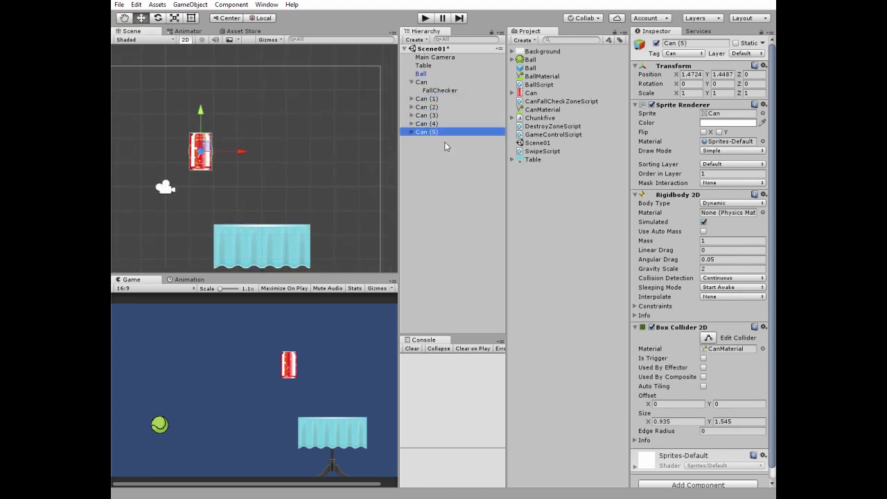
{"action": "mouse_move", "coordinate": [201, 151]}
{"action": "left_mouse_down"}
{"action": "mouse_move", "coordinate": [283, 152]}
{"action": "mouse_move", "coordinate": [240, 201]}
{"action": "mouse_move", "coordinate": [291, 203]}
{"action": "mouse_move", "coordinate": [253, 164]}
{"action": "mouse_move", "coordinate": [294, 161]}
{"action": "mouse_move", "coordinate": [266, 128]}
{"action": "left_mouse_up"}
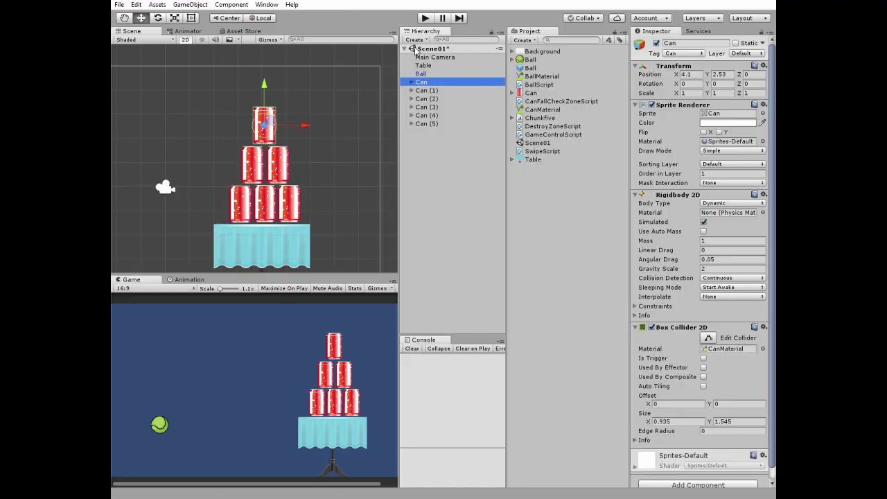
{"action": "scroll", "coordinate": [256, 170], "scroll_direction": "down", "scroll_amount": 3}
{"action": "scroll", "coordinate": [257, 186], "scroll_direction": "down", "scroll_amount": 2}
- Add a UI Text named ScoreText, anchored top-left, reading 'Score'
{"action": "scroll", "coordinate": [320, 163], "scroll_direction": "down", "scroll_amount": 1}
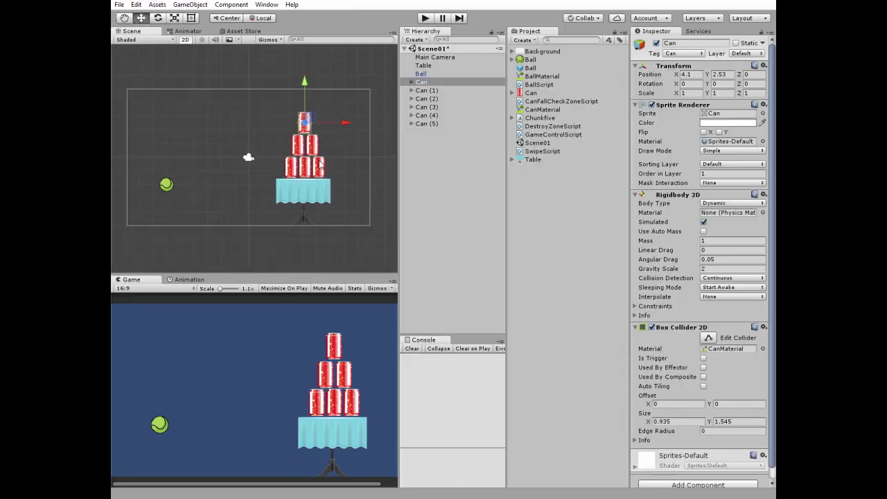
{"action": "left_click", "coordinate": [414, 40]}
{"action": "mouse_move", "coordinate": [423, 143]}
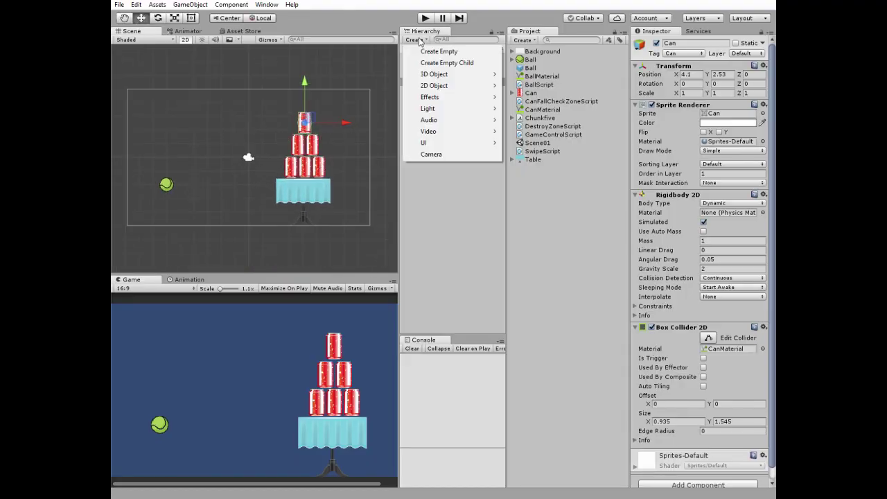
{"action": "left_click", "coordinate": [531, 143]}
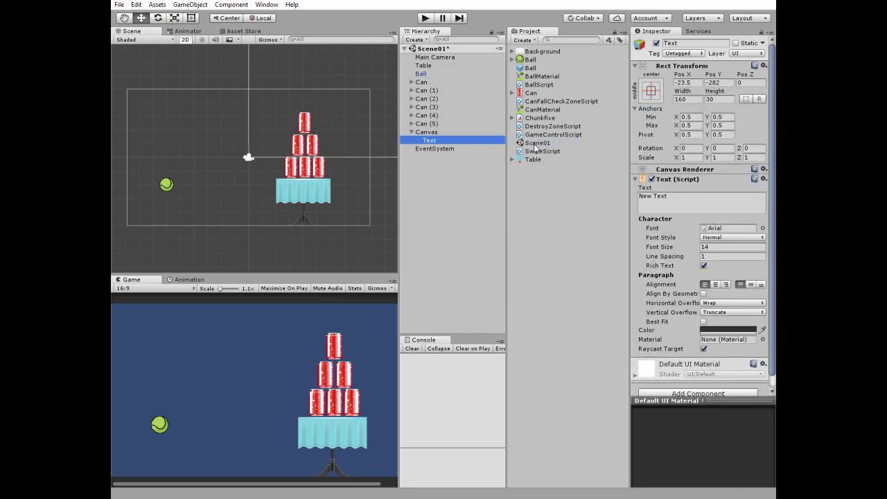
{"action": "type", "text": "ScoreText"}
{"action": "key", "text": "Return"}
{"action": "left_click", "coordinate": [650, 90]}
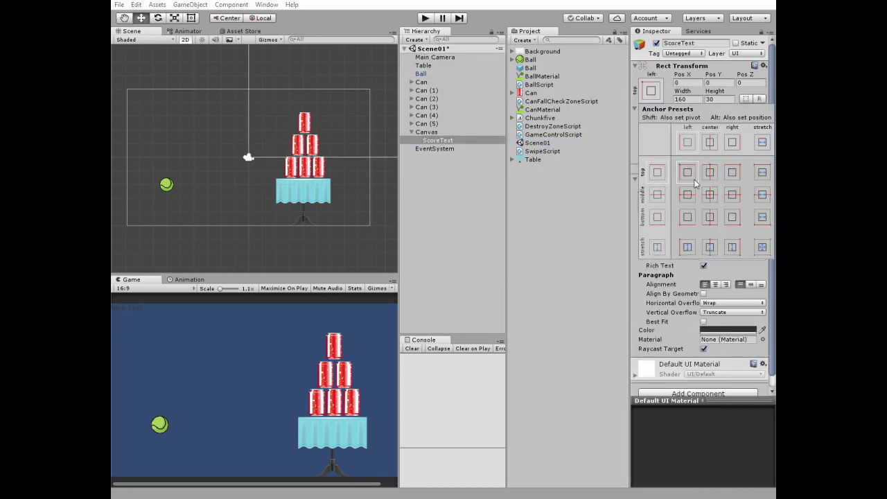
{"action": "left_click", "coordinate": [682, 166], "text": "alt+shift"}
{"action": "left_click", "coordinate": [682, 201]}
{"action": "type", "text": "Score"}
- Style ScoreText in Chunkfive size 30 with horizontal and vertical overflow, nudged in from the corner
{"action": "double_click", "coordinate": [720, 247]}
{"action": "type", "text": "30"}
{"action": "left_click", "coordinate": [762, 228]}
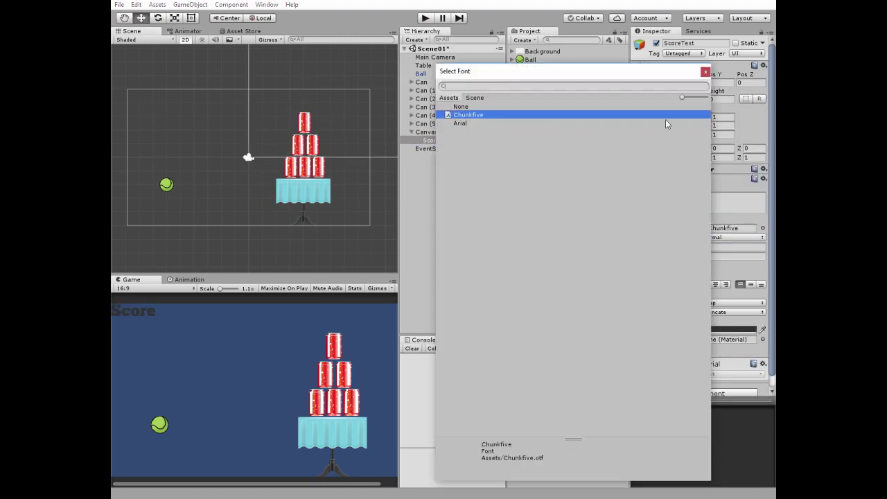
{"action": "double_click", "coordinate": [665, 116]}
{"action": "left_click", "coordinate": [732, 303]}
{"action": "left_click", "coordinate": [724, 313]}
{"action": "left_click", "coordinate": [732, 312]}
{"action": "left_click", "coordinate": [727, 334]}
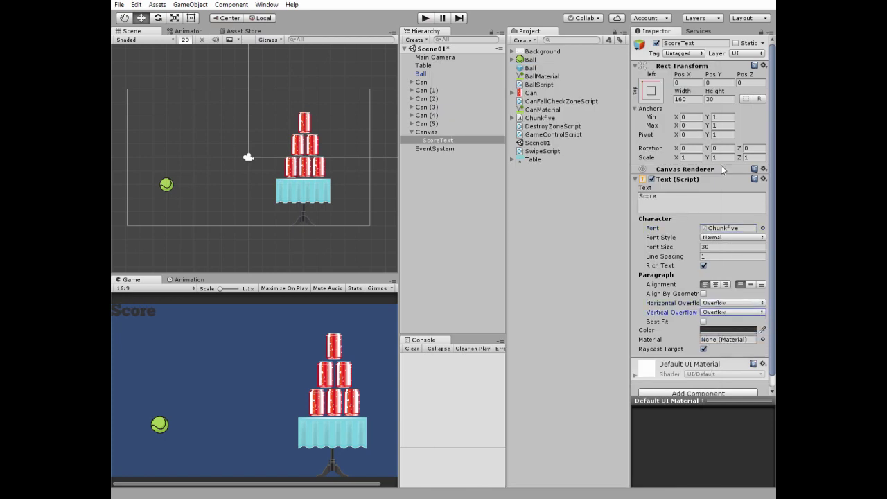
{"action": "mouse_move", "coordinate": [682, 74]}
{"action": "left_mouse_down"}
{"action": "mouse_move", "coordinate": [693, 74]}
{"action": "mouse_move", "coordinate": [629, 92]}
{"action": "left_mouse_up"}
- Add a second canvas text named BallText, anchored top-left, with its balls label text
{"action": "right_click", "coordinate": [437, 140]}
{"action": "left_click", "coordinate": [554, 284]}
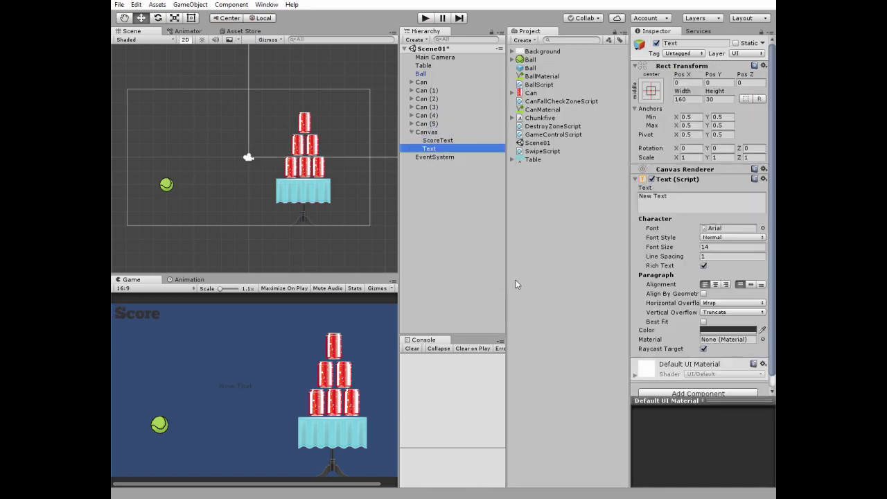
{"action": "type", "text": "BallText"}
{"action": "key", "text": "Return"}
{"action": "left_click", "coordinate": [679, 201]}
{"action": "type", "text": "Balls"}
{"action": "left_click", "coordinate": [651, 91]}
{"action": "left_click", "coordinate": [662, 122], "text": "alt+shift"}
- Style BallText in Chunkfive size 30 with horizontal overflow
{"action": "left_click", "coordinate": [762, 228]}
{"action": "double_click", "coordinate": [554, 124]}
{"action": "left_click", "coordinate": [732, 247]}
{"action": "type", "text": "30"}
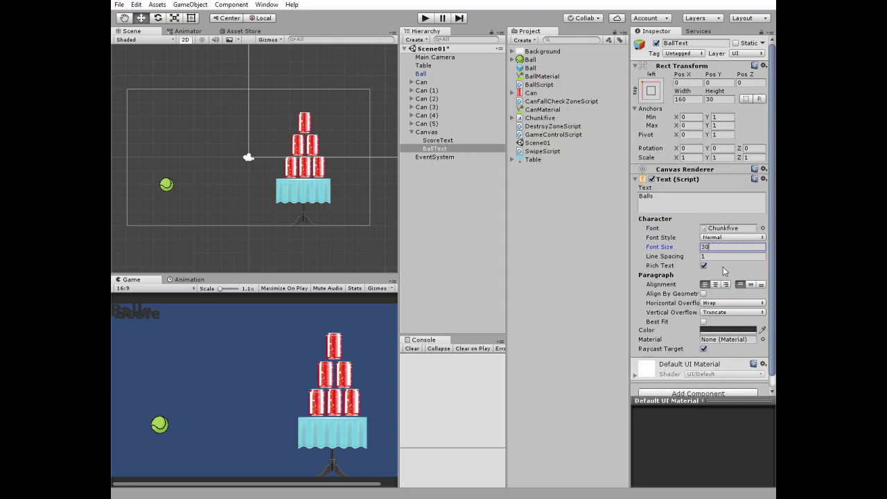
{"action": "left_click", "coordinate": [732, 303]}
{"action": "left_click", "coordinate": [727, 315]}
- Set BallText's Pos Y to -30 so it sits beneath ScoreText
{"action": "left_click", "coordinate": [437, 140]}
{"action": "left_click", "coordinate": [726, 82]}
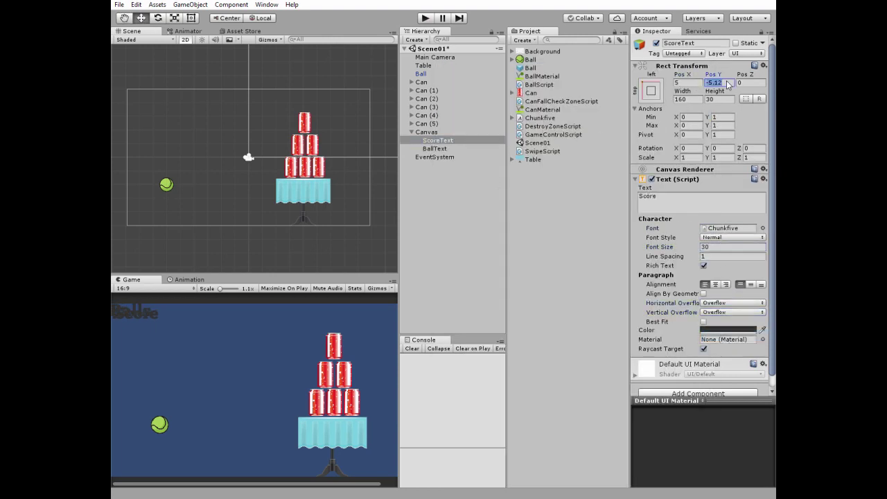
{"action": "left_click", "coordinate": [434, 148]}
{"action": "left_click", "coordinate": [720, 82]}
{"action": "type", "text": "-30"}
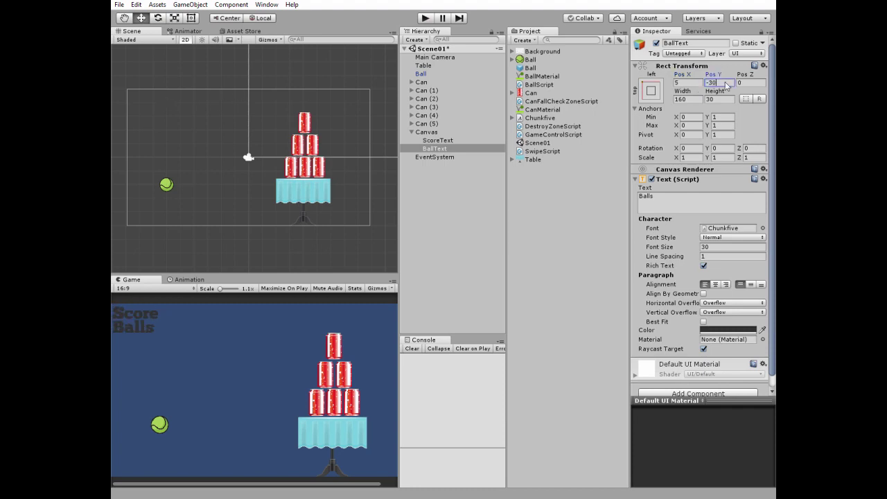
{"action": "right_click", "coordinate": [426, 131]}
- Add a canvas text named WinText reading 'You Win!'
{"action": "left_click", "coordinate": [554, 293]}
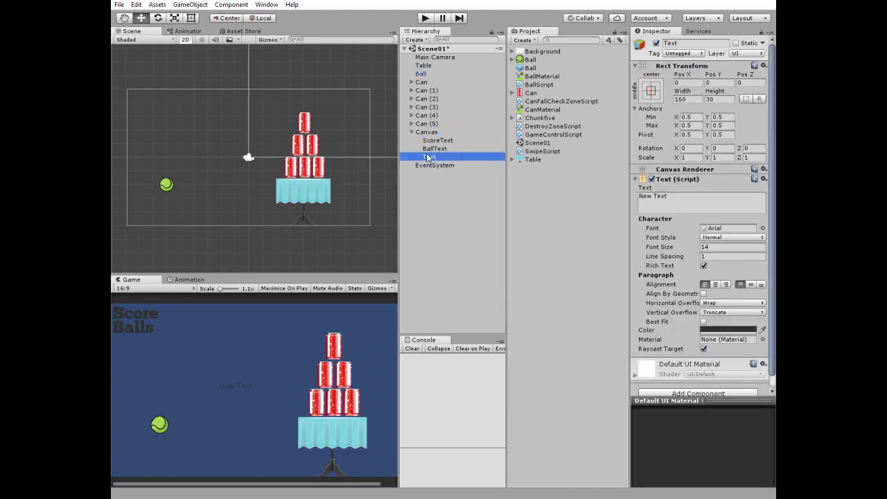
{"action": "type", "text": "WinText"}
{"action": "key", "text": "Return"}
{"action": "left_click", "coordinate": [676, 198]}
{"action": "type", "text": "You Win"}
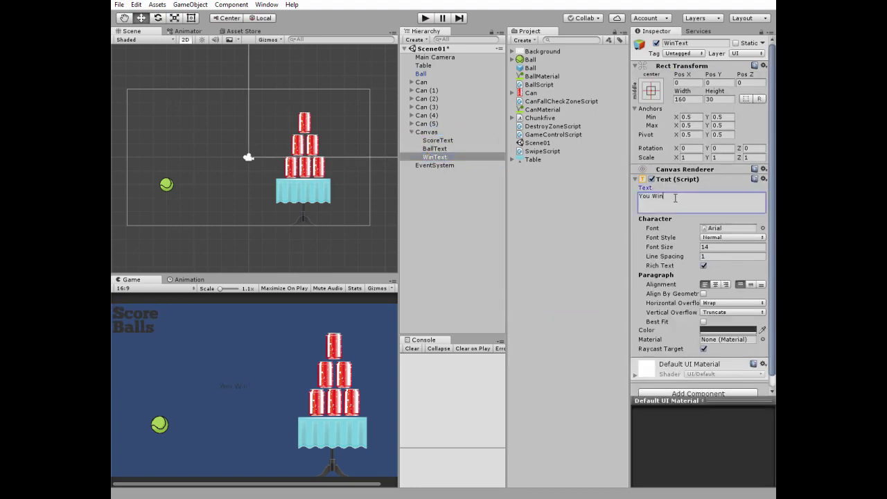
{"action": "type", "text": "!"}
- Style WinText in Chunkfive size 100, overflowing, vertically centred and bright green
{"action": "left_click_drag", "start_coordinate": [539, 118], "coordinate": [729, 228]}
{"action": "left_click", "coordinate": [718, 247]}
{"action": "type", "text": "100"}
{"action": "left_click_drag", "start_coordinate": [733, 302], "coordinate": [720, 312]}
{"action": "left_click", "coordinate": [732, 312]}
{"action": "left_click", "coordinate": [721, 321]}
{"action": "left_click", "coordinate": [750, 284]}
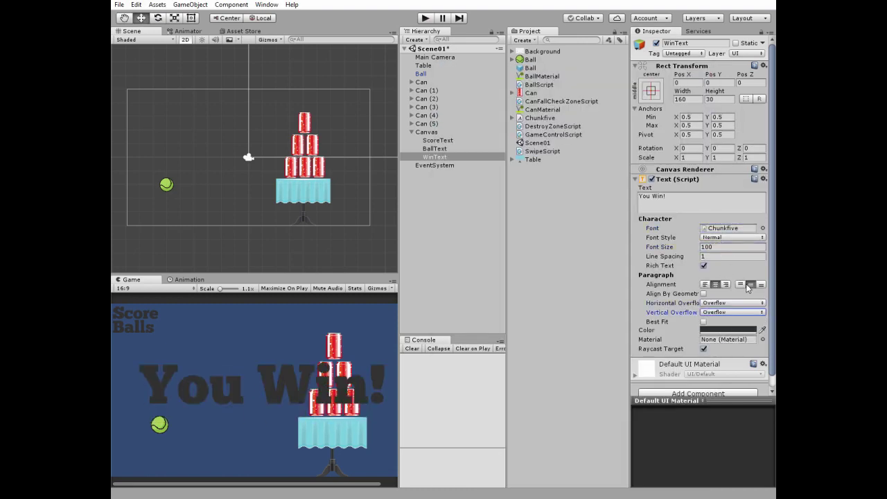
{"action": "left_click", "coordinate": [730, 330]}
{"action": "left_click", "coordinate": [519, 215]}
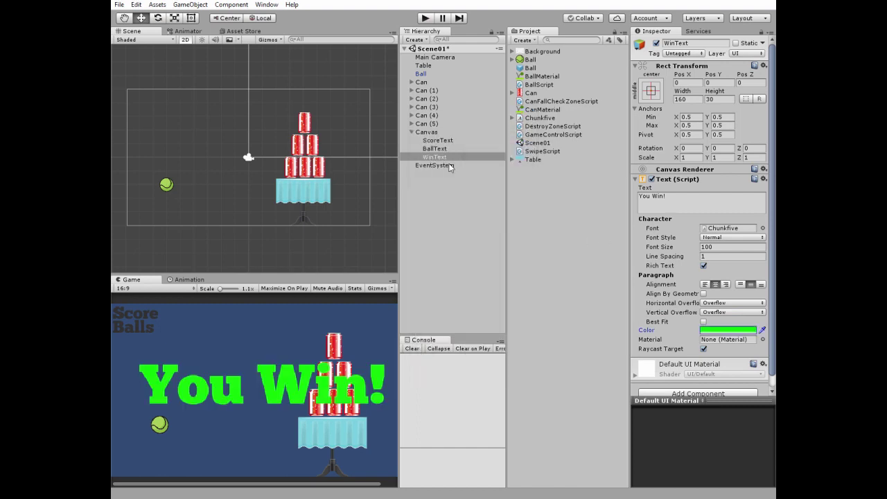
- Add a centrally anchored canvas text named LoseText reading 'You Lose!'
{"action": "right_click", "coordinate": [429, 132]}
{"action": "left_click", "coordinate": [544, 298]}
{"action": "type", "text": "LoseText"}
{"action": "key", "text": "Return"}
{"action": "left_click", "coordinate": [651, 90]}
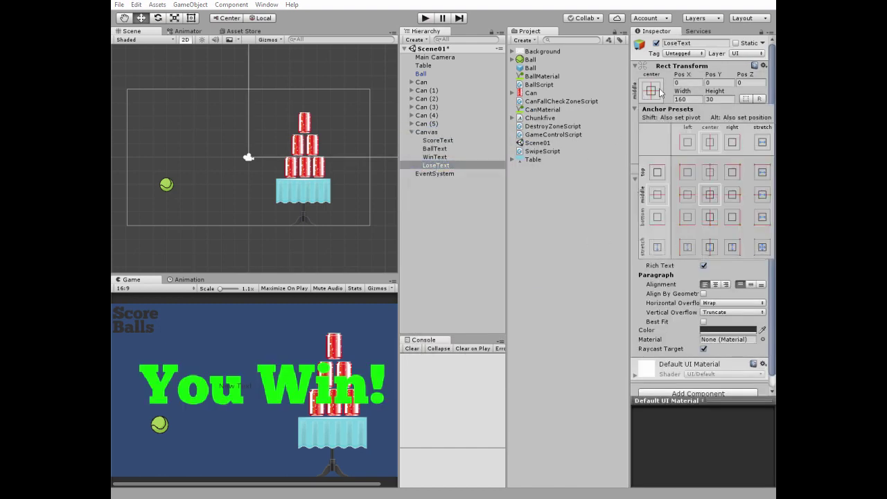
{"action": "left_click", "coordinate": [710, 194]}
{"action": "triple_click", "coordinate": [651, 195]}
{"action": "type", "text": "You Lose!"}
- Style LoseText in Chunkfive size 100, overflowing, coloured red
{"action": "left_click", "coordinate": [762, 228]}
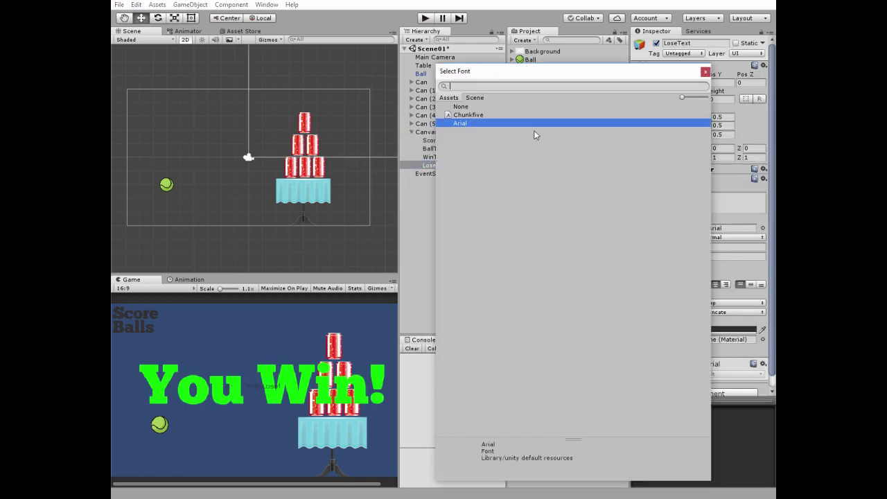
{"action": "double_click", "coordinate": [534, 114]}
{"action": "double_click", "coordinate": [732, 247]}
{"action": "type", "text": "100"}
{"action": "left_click", "coordinate": [731, 330]}
{"action": "left_click", "coordinate": [424, 366]}
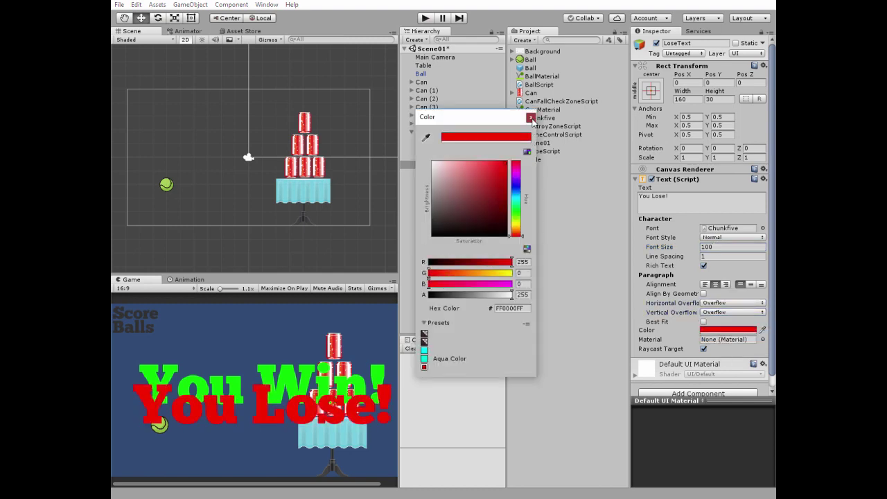
{"action": "left_click", "coordinate": [530, 118]}
{"action": "left_click", "coordinate": [450, 207]}
{"action": "left_click", "coordinate": [414, 40]}
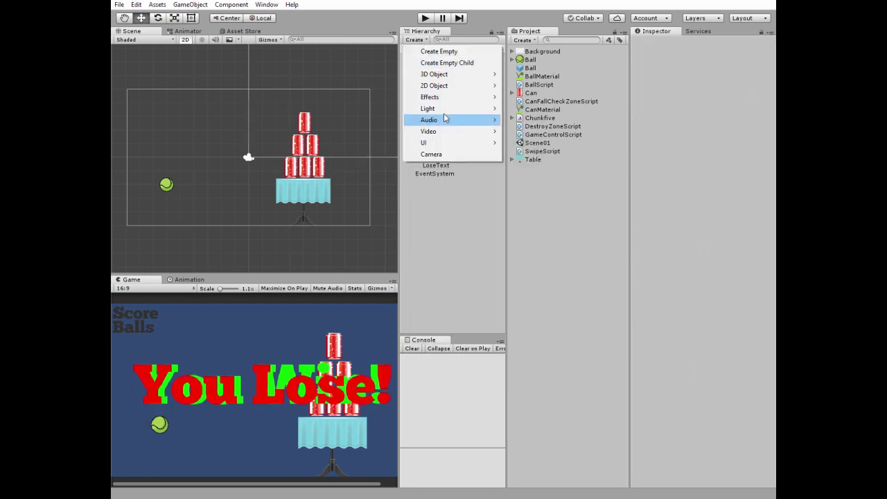
- Create an empty object named GameControl and open GameControlScript for editing
{"action": "left_click", "coordinate": [438, 51]}
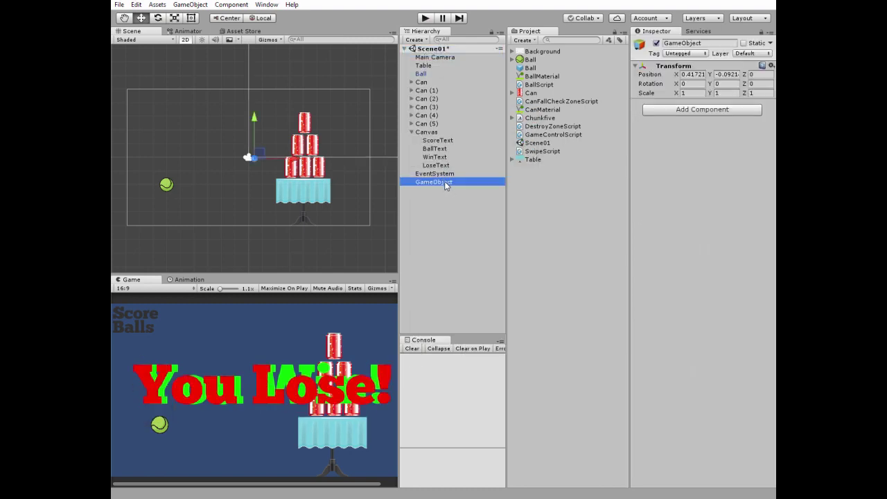
{"action": "left_click", "coordinate": [445, 183]}
{"action": "type", "text": "GamewControl"}
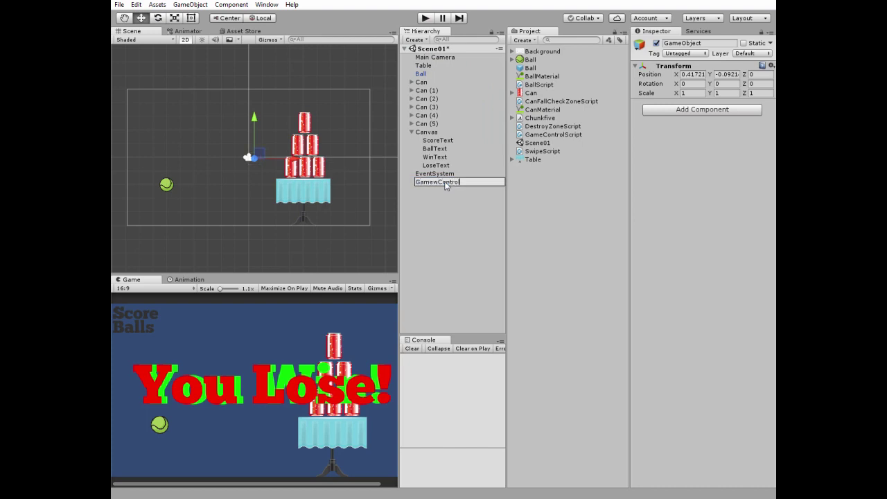
{"action": "key", "text": "Return"}
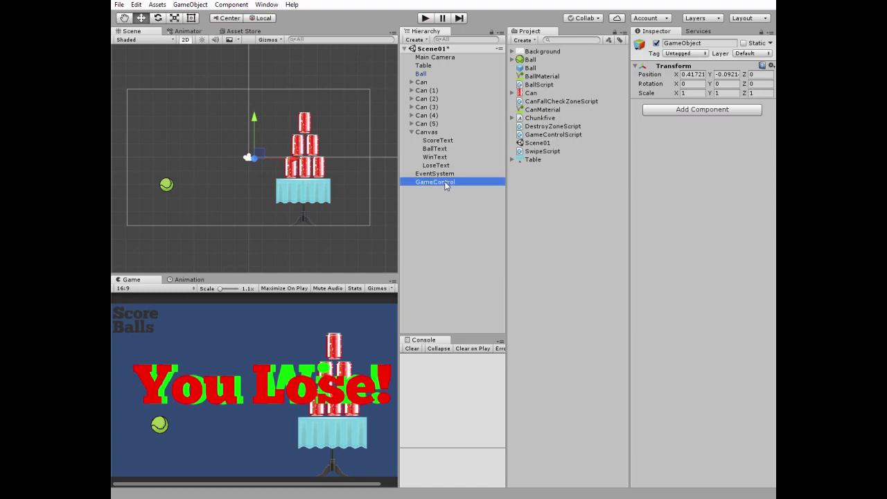
{"action": "double_click", "coordinate": [554, 135]}
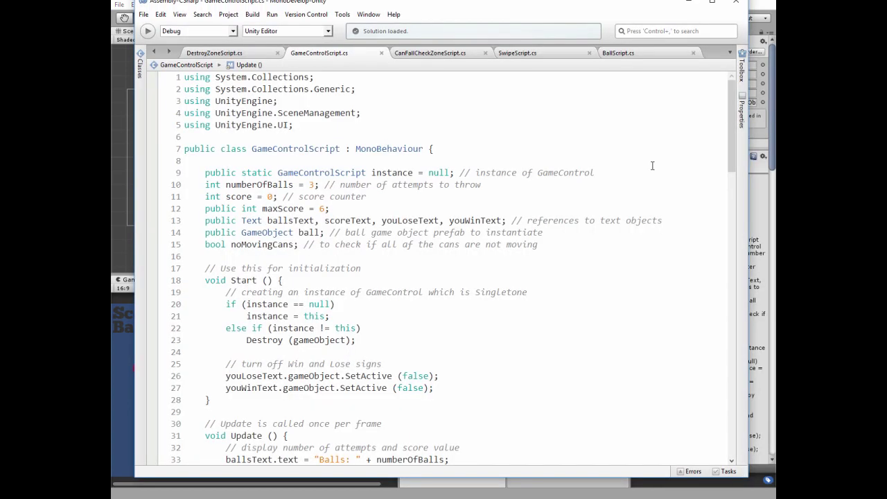
- Scroll through GameControlScript from its win/lose handling to CheckIfCansLeft, then back to the top
{"action": "scroll", "coordinate": [669, 254], "scroll_direction": "down", "scroll_amount": 2}
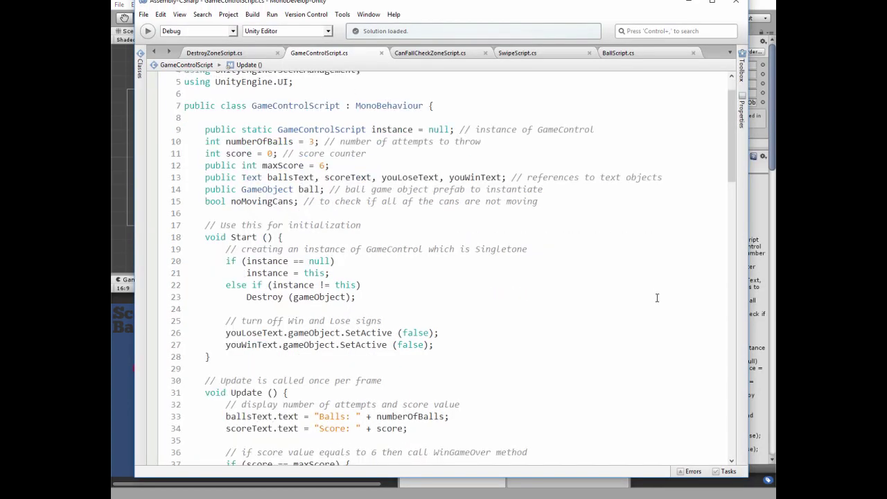
{"action": "scroll", "coordinate": [658, 291], "scroll_direction": "down", "scroll_amount": 3}
{"action": "scroll", "coordinate": [654, 299], "scroll_direction": "down", "scroll_amount": 1}
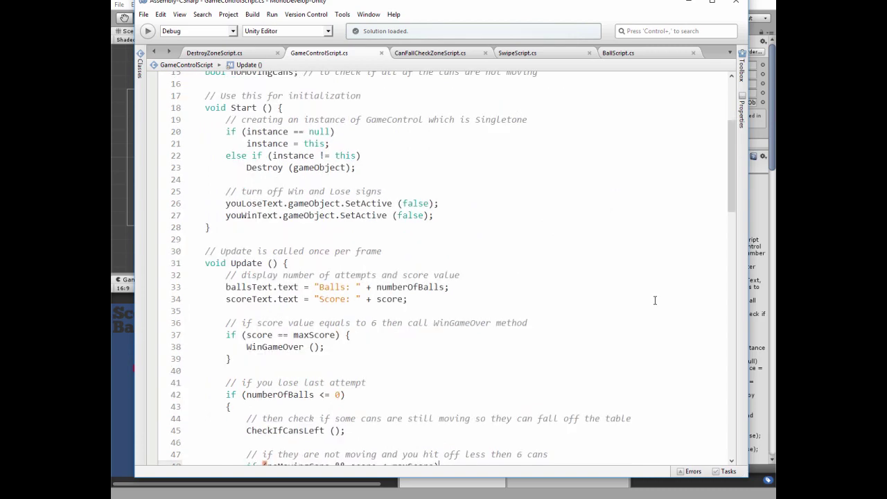
{"action": "scroll", "coordinate": [654, 299], "scroll_direction": "down", "scroll_amount": 5}
{"action": "scroll", "coordinate": [655, 299], "scroll_direction": "down", "scroll_amount": 3}
{"action": "scroll", "coordinate": [654, 300], "scroll_direction": "down", "scroll_amount": 4}
{"action": "scroll", "coordinate": [655, 300], "scroll_direction": "down", "scroll_amount": 5}
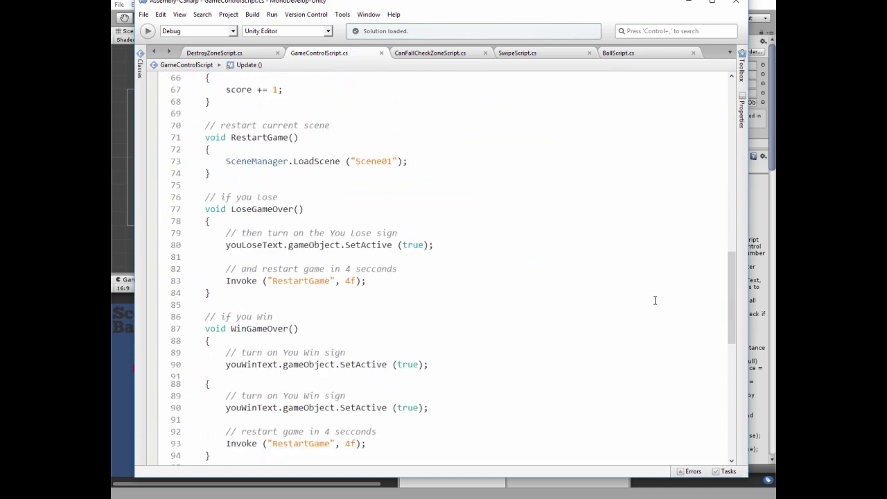
{"action": "scroll", "coordinate": [655, 299], "scroll_direction": "down", "scroll_amount": 2}
{"action": "scroll", "coordinate": [655, 300], "scroll_direction": "down", "scroll_amount": 7}
{"action": "scroll", "coordinate": [654, 300], "scroll_direction": "down", "scroll_amount": 1}
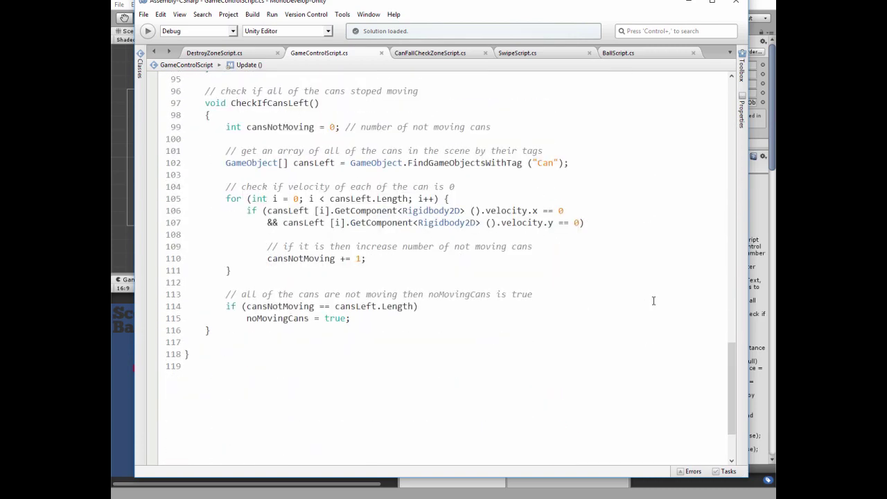
{"action": "scroll", "coordinate": [653, 300], "scroll_direction": "up", "scroll_amount": 3}
{"action": "scroll", "coordinate": [653, 300], "scroll_direction": "up", "scroll_amount": 12}
{"action": "scroll", "coordinate": [653, 299], "scroll_direction": "up", "scroll_amount": 12}
{"action": "scroll", "coordinate": [654, 300], "scroll_direction": "up", "scroll_amount": 4}
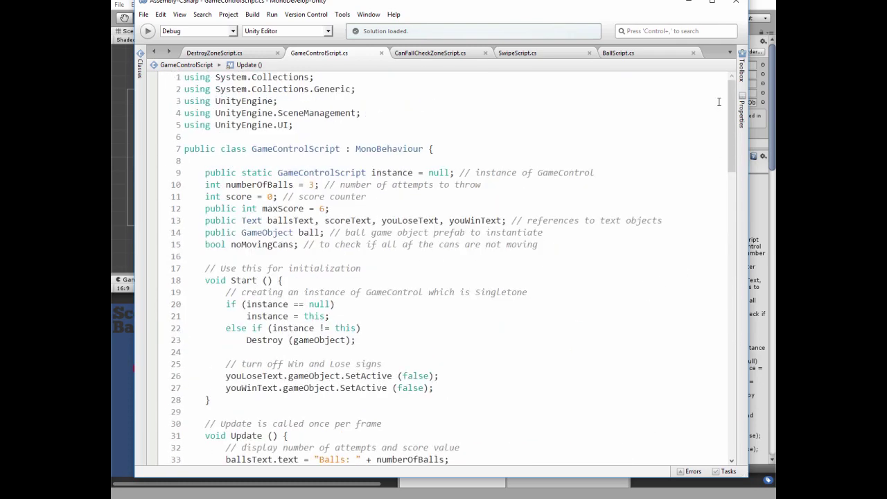
- Attach GameControlScript to the GameControl object
{"action": "left_click", "coordinate": [735, 3]}
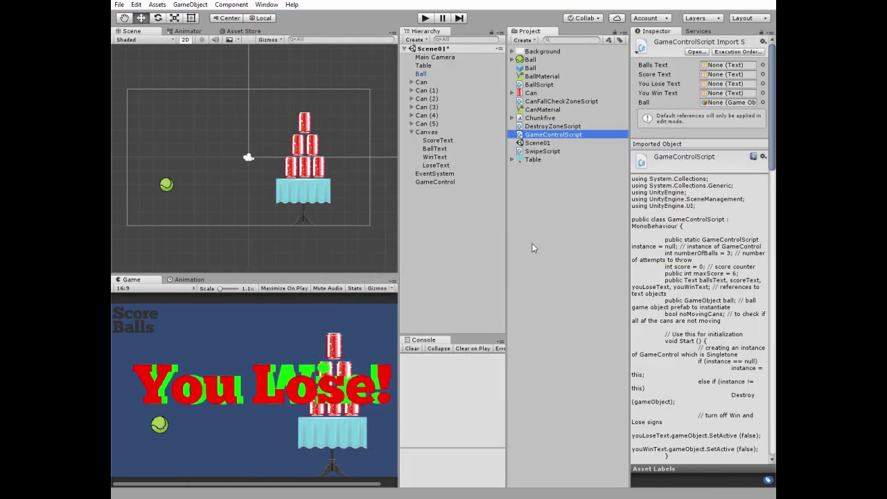
{"action": "left_click_drag", "start_coordinate": [523, 135], "coordinate": [437, 183]}
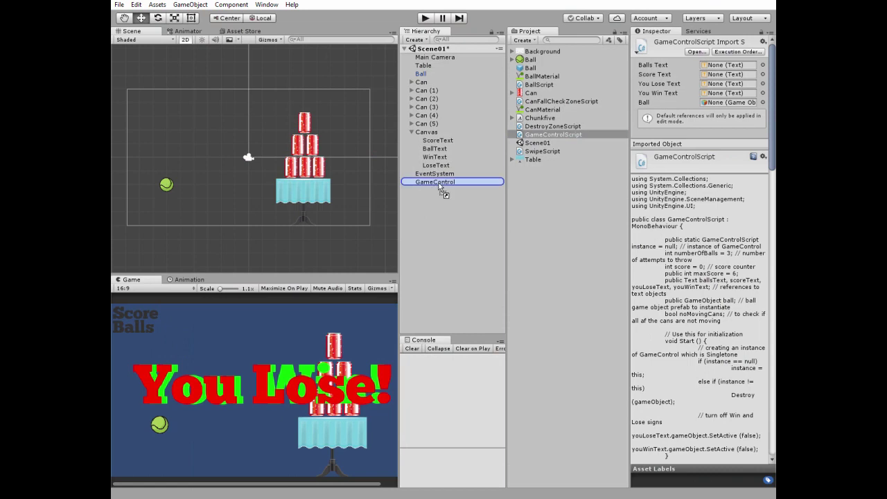
{"action": "left_click", "coordinate": [440, 184]}
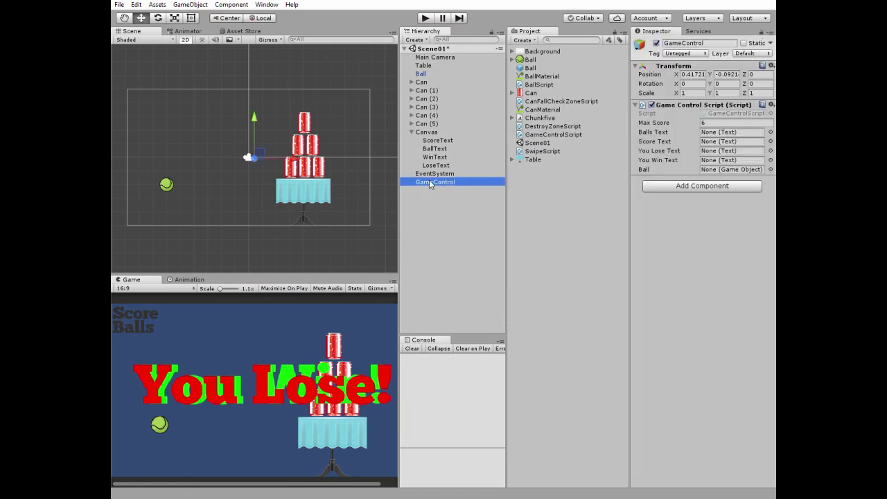
- Link BallText, ScoreText, LoseText, WinText and the Ball prefab into the script's fields
{"action": "left_click_drag", "start_coordinate": [434, 151], "coordinate": [728, 132]}
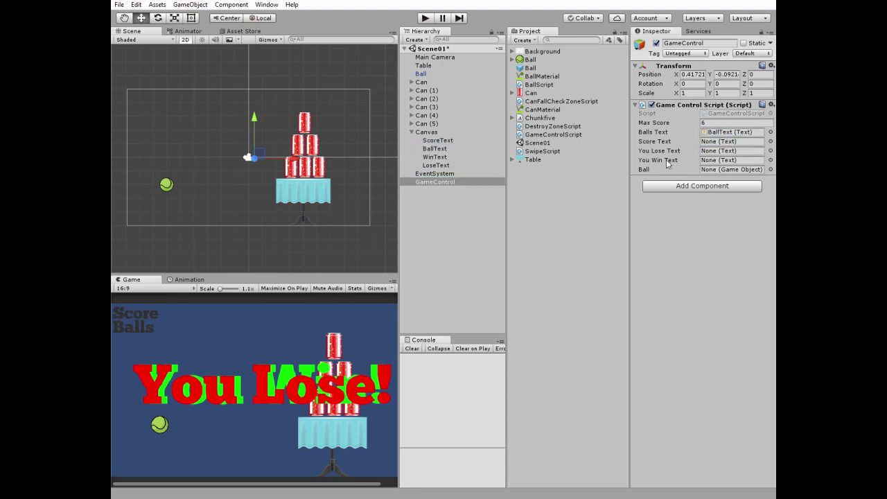
{"action": "left_click_drag", "start_coordinate": [437, 141], "coordinate": [715, 144]}
{"action": "mouse_move", "coordinate": [436, 157]}
{"action": "left_mouse_down"}
{"action": "mouse_move", "coordinate": [716, 161]}
{"action": "mouse_move", "coordinate": [717, 151]}
{"action": "left_mouse_up"}
{"action": "left_click", "coordinate": [440, 159]}
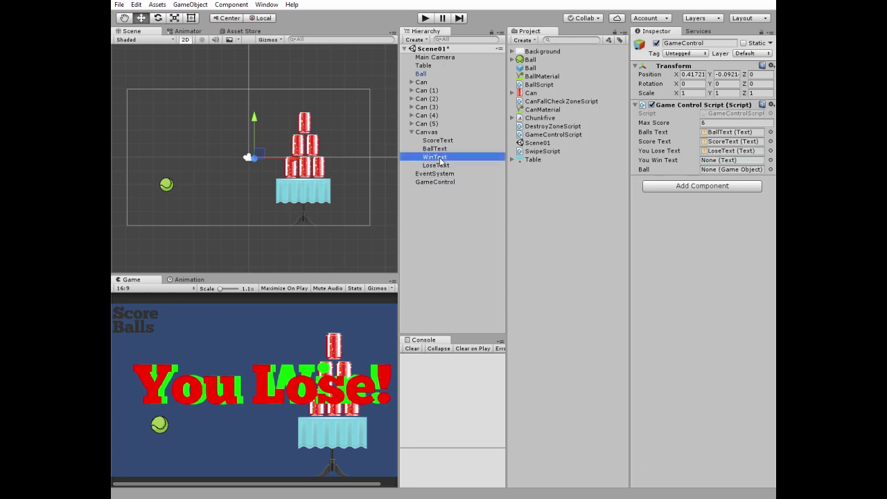
{"action": "left_click_drag", "start_coordinate": [440, 159], "coordinate": [717, 160]}
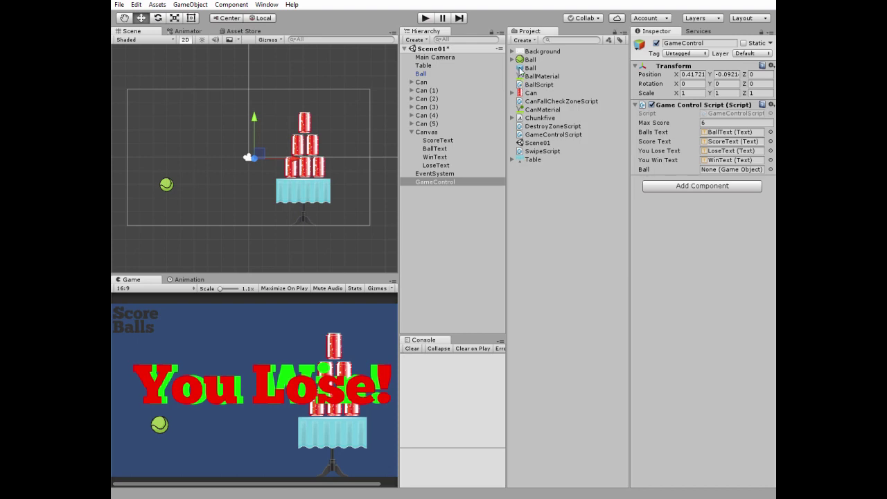
{"action": "left_click_drag", "start_coordinate": [520, 69], "coordinate": [714, 169]}
{"action": "left_click", "coordinate": [445, 191]}
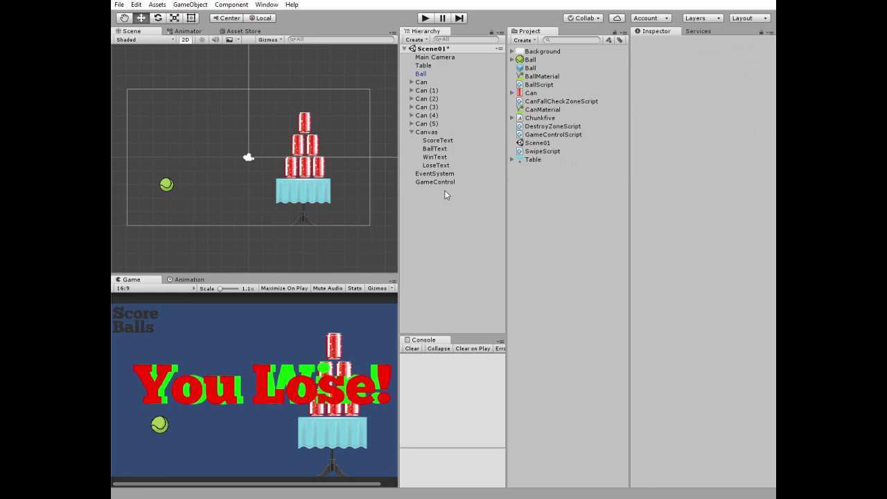
- Create an empty game object named DestroyZone
{"action": "left_click", "coordinate": [416, 40]}
{"action": "left_click", "coordinate": [439, 52]}
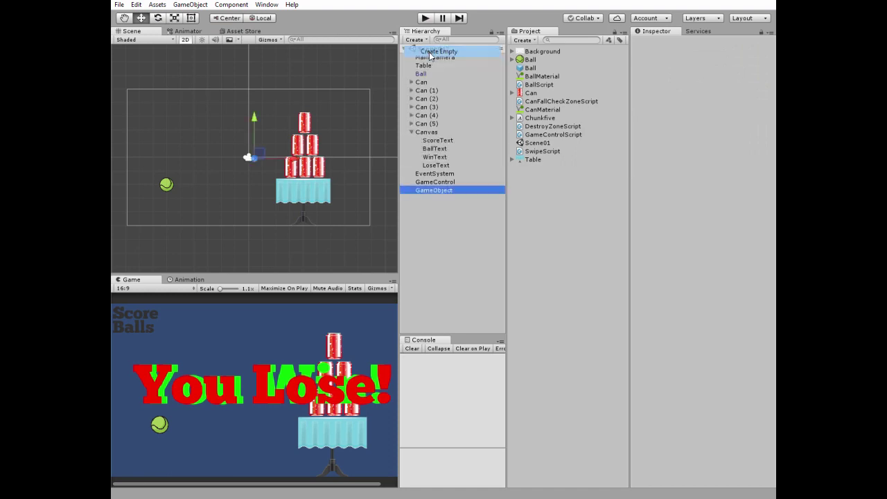
{"action": "left_click", "coordinate": [438, 190]}
{"action": "type", "text": "De"}
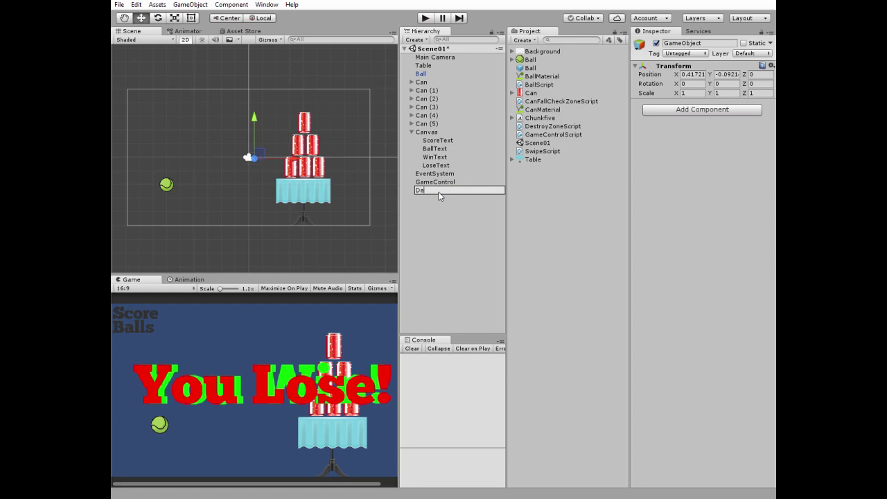
{"action": "type", "text": "stroyZon"}
{"action": "type", "text": "e"}
{"action": "key", "text": "Return"}
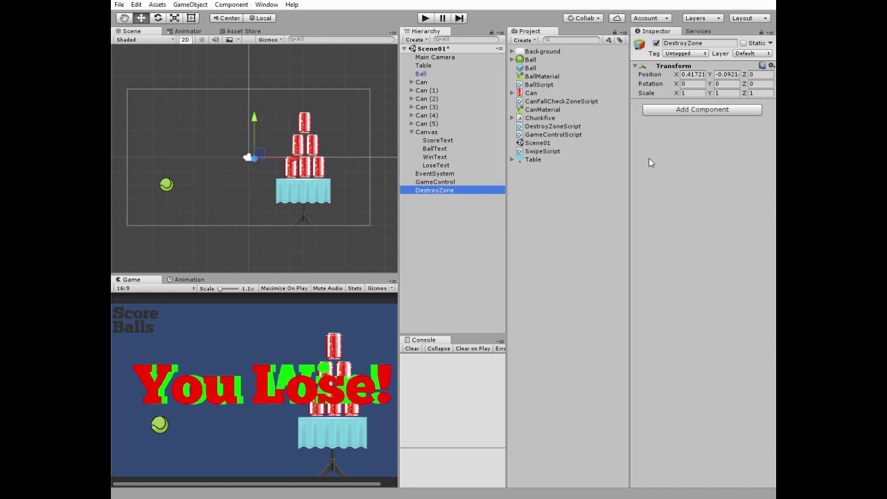
- Add a Physics 2D Edge Collider 2D component to DestroyZone
{"action": "left_click", "coordinate": [674, 111]}
{"action": "left_click", "coordinate": [681, 191]}
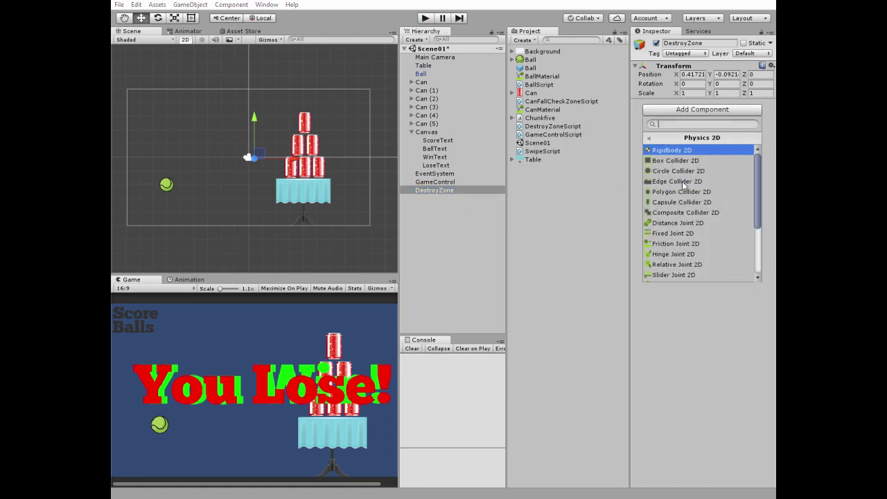
{"action": "left_click", "coordinate": [677, 180]}
{"action": "scroll", "coordinate": [270, 175], "scroll_direction": "down", "scroll_amount": 2}
{"action": "scroll", "coordinate": [270, 175], "scroll_direction": "down", "scroll_amount": 2}
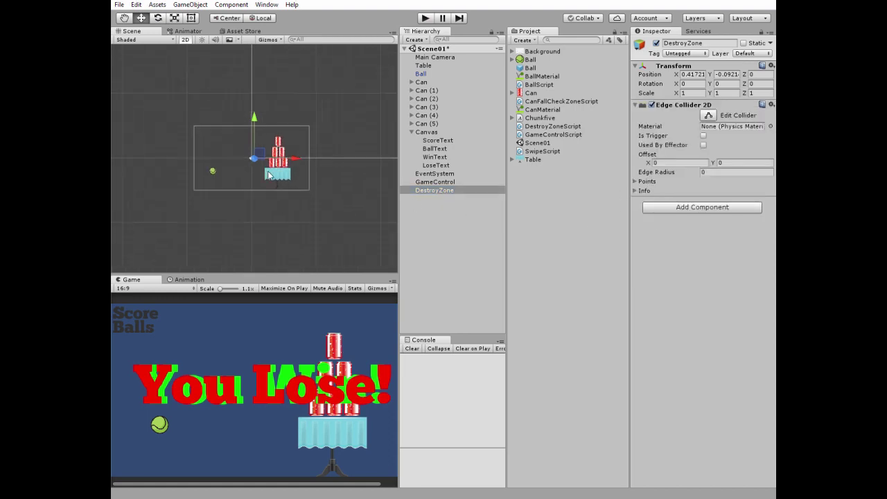
{"action": "scroll", "coordinate": [269, 175], "scroll_direction": "down", "scroll_amount": 2}
- Reshape the edge collider to surround the play area and make it a trigger
{"action": "left_click", "coordinate": [708, 116]}
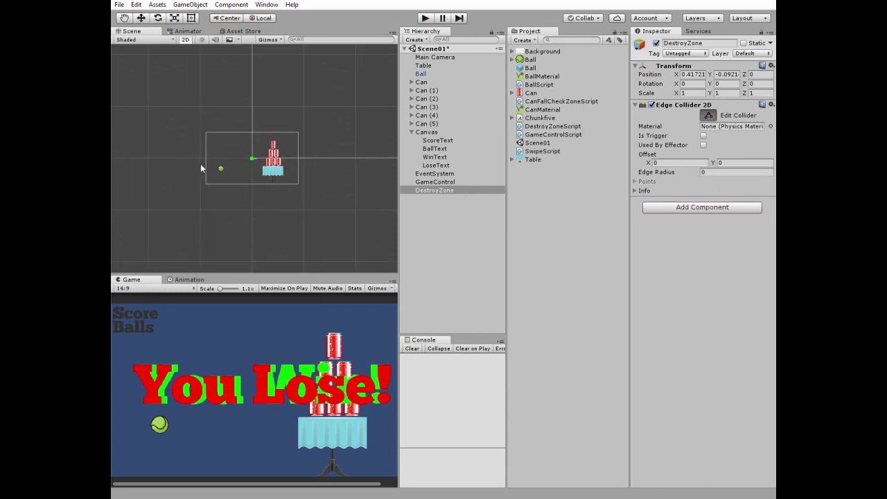
{"action": "mouse_move", "coordinate": [259, 161]}
{"action": "left_mouse_down"}
{"action": "mouse_move", "coordinate": [325, 109]}
{"action": "mouse_move", "coordinate": [327, 211]}
{"action": "left_mouse_up"}
{"action": "left_click_drag", "start_coordinate": [262, 182], "coordinate": [186, 206]}
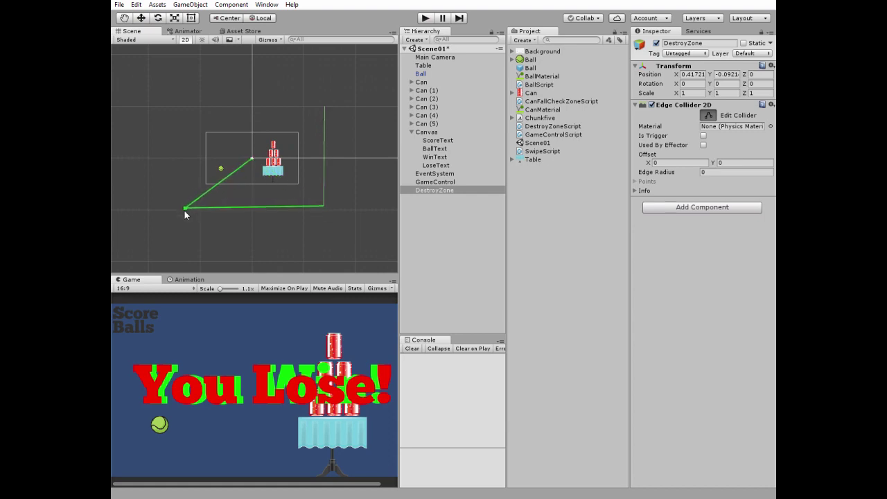
{"action": "left_click_drag", "start_coordinate": [228, 176], "coordinate": [186, 104]}
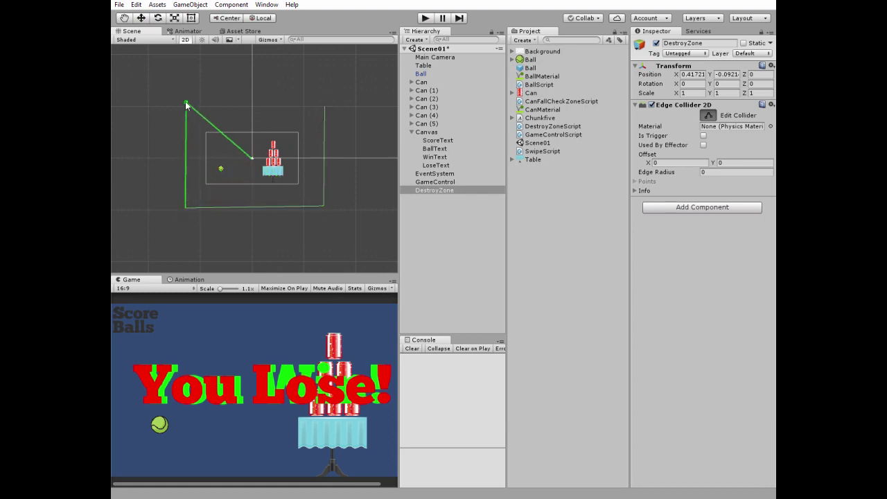
{"action": "left_click_drag", "start_coordinate": [252, 158], "coordinate": [325, 105]}
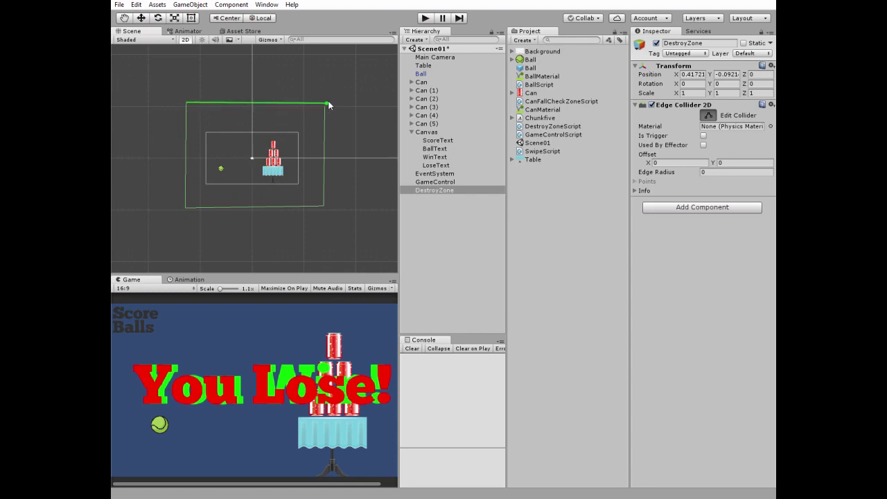
{"action": "left_click", "coordinate": [709, 115]}
{"action": "left_click", "coordinate": [703, 136]}
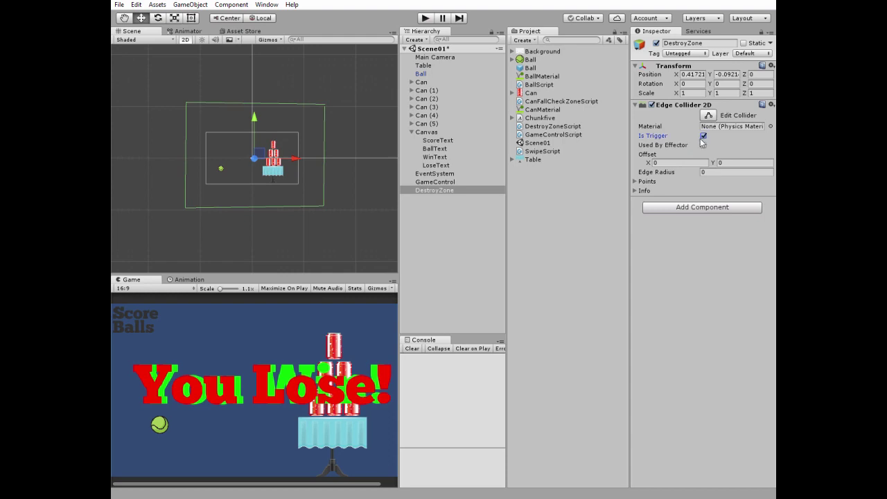
- Attach DestroyZoneScript to DestroyZone and review the script's code
{"action": "left_click_drag", "start_coordinate": [537, 127], "coordinate": [441, 195]}
{"action": "double_click", "coordinate": [536, 128]}
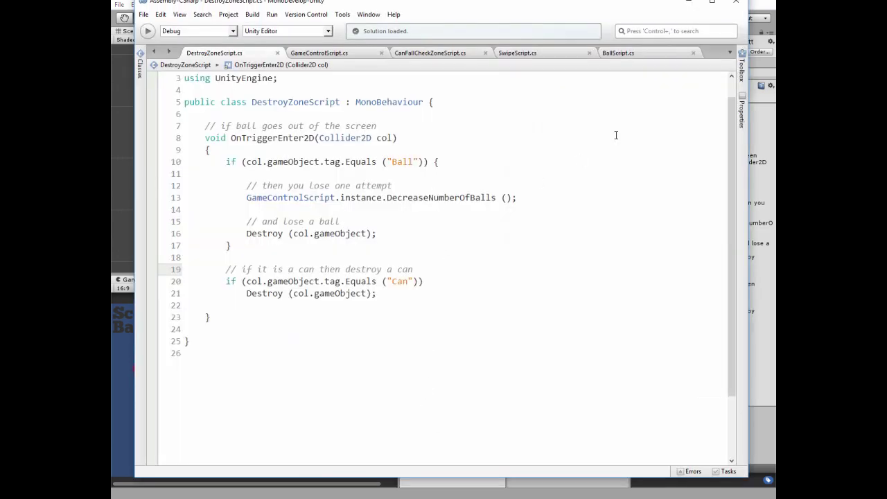
{"action": "left_click", "coordinate": [688, 2]}
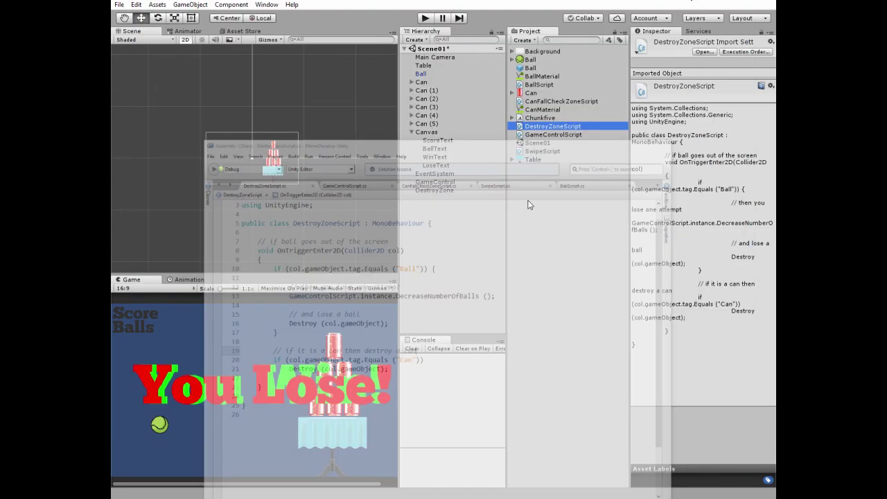
{"action": "left_click", "coordinate": [419, 42]}
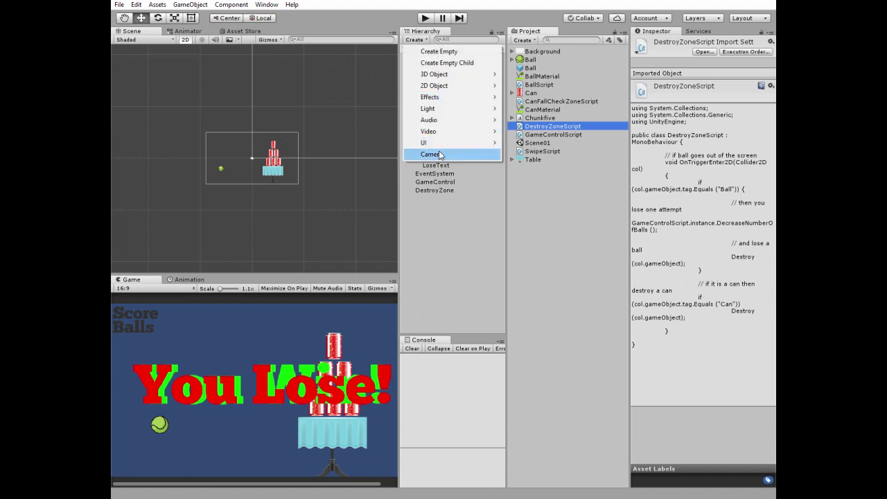
- Create an empty CanFallCheckZone object with a trigger Edge Collider 2D
{"action": "left_click", "coordinate": [443, 51]}
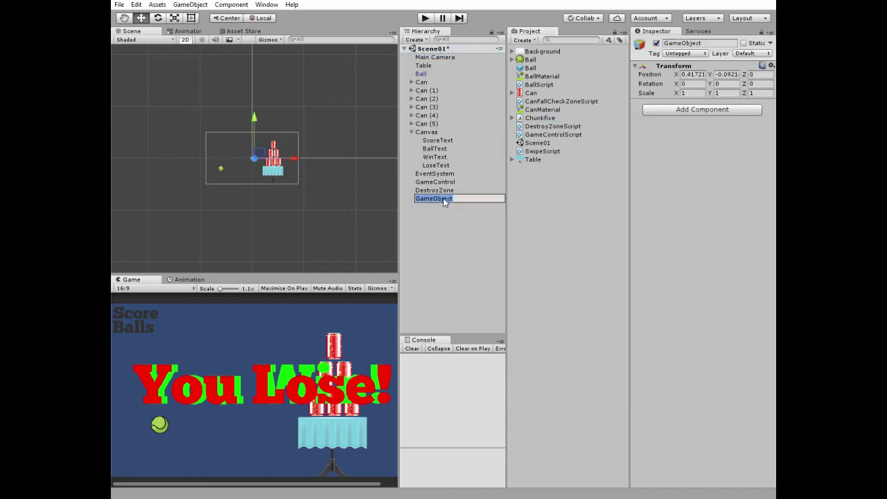
{"action": "type", "text": "CanFall"}
{"action": "type", "text": "Chec"}
{"action": "type", "text": "kZone"}
{"action": "key", "text": "Return"}
{"action": "left_click", "coordinate": [692, 110]}
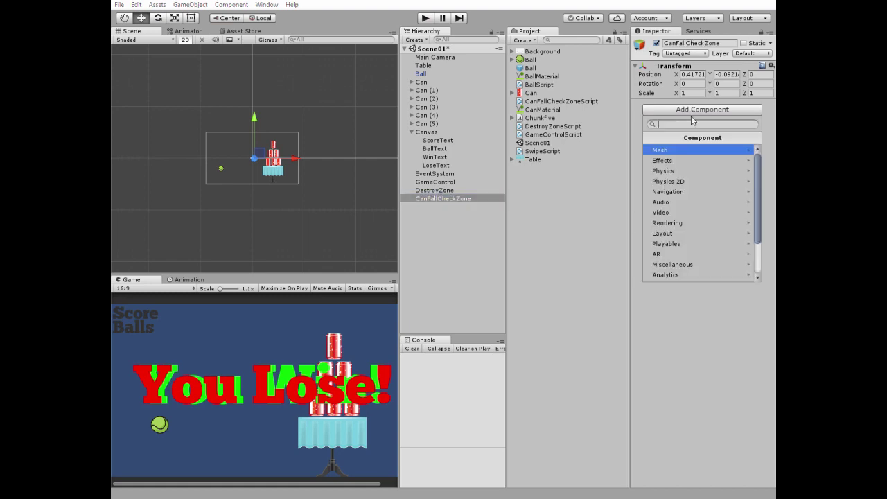
{"action": "left_click", "coordinate": [688, 181]}
{"action": "left_click", "coordinate": [686, 182]}
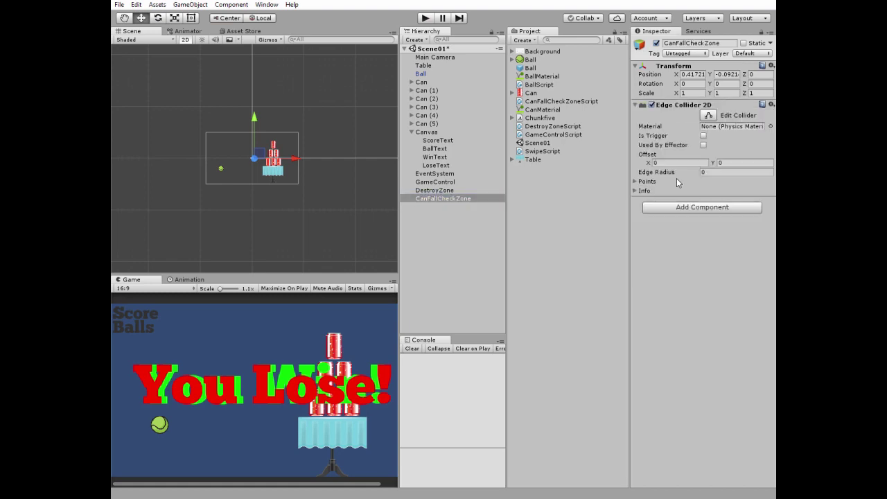
{"action": "left_click", "coordinate": [703, 135]}
- Drag the edge collider points into a tall U shape around the table and cans
{"action": "left_click", "coordinate": [707, 115]}
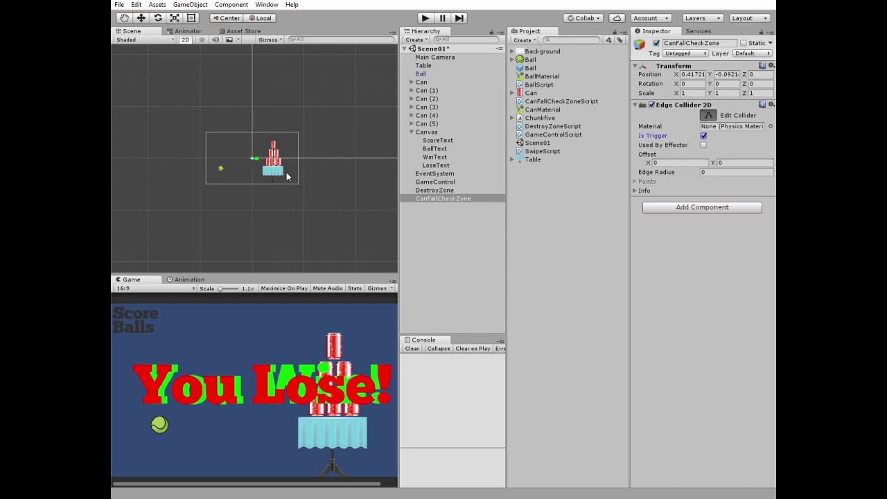
{"action": "scroll", "coordinate": [287, 176], "scroll_direction": "up", "scroll_amount": 2}
{"action": "middle_click_drag", "start_coordinate": [308, 140], "coordinate": [262, 158]}
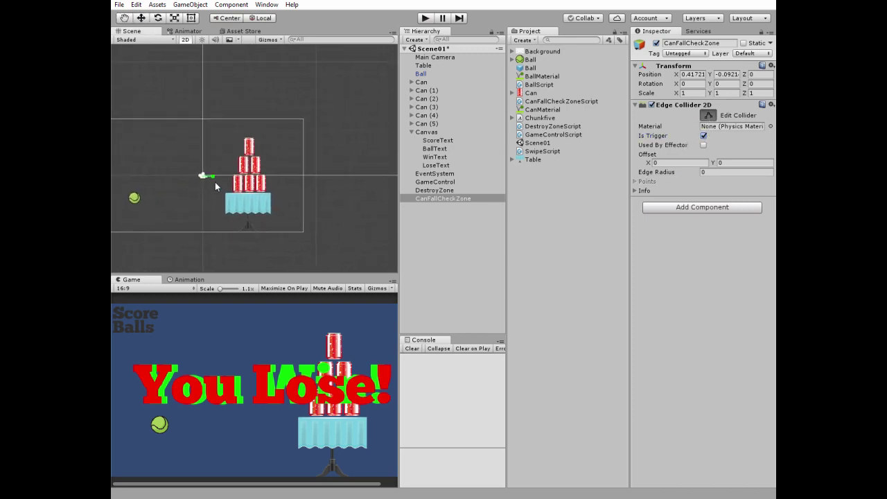
{"action": "mouse_move", "coordinate": [214, 181]}
{"action": "left_mouse_down"}
{"action": "mouse_move", "coordinate": [287, 202]}
{"action": "mouse_move", "coordinate": [312, 127]}
{"action": "mouse_move", "coordinate": [302, 56]}
{"action": "left_mouse_up"}
{"action": "mouse_move", "coordinate": [278, 102]}
{"action": "left_mouse_down"}
{"action": "mouse_move", "coordinate": [307, 214]}
{"action": "mouse_move", "coordinate": [295, 199]}
{"action": "mouse_move", "coordinate": [208, 204]}
{"action": "left_mouse_up"}
{"action": "left_click_drag", "start_coordinate": [202, 176], "coordinate": [193, 61]}
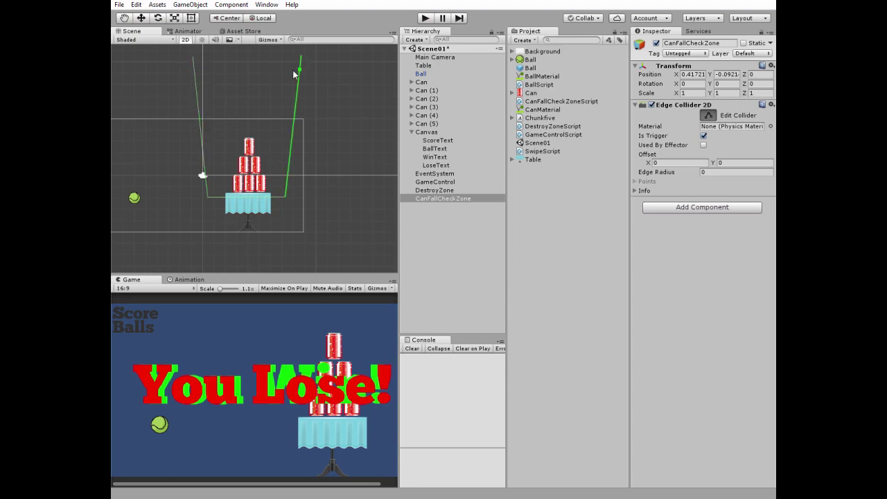
{"action": "middle_click_drag", "start_coordinate": [294, 74], "coordinate": [295, 128]}
{"action": "left_click_drag", "start_coordinate": [302, 110], "coordinate": [310, 83]}
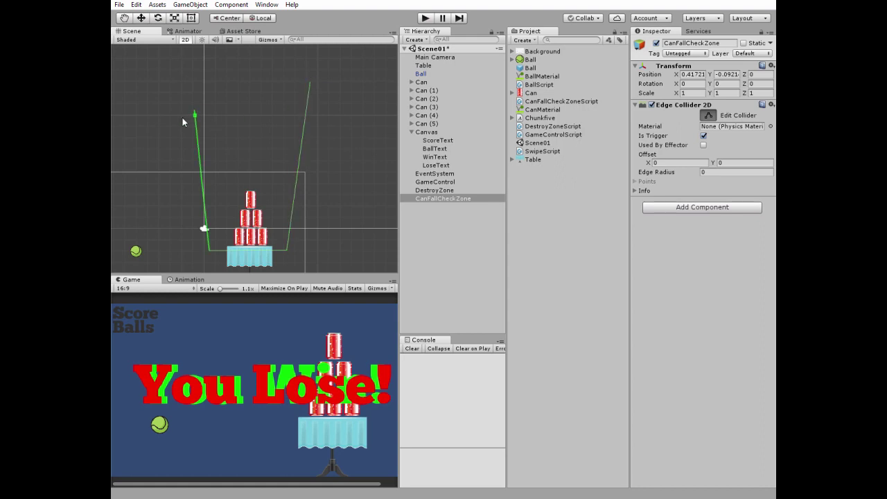
{"action": "left_click_drag", "start_coordinate": [194, 109], "coordinate": [194, 82]}
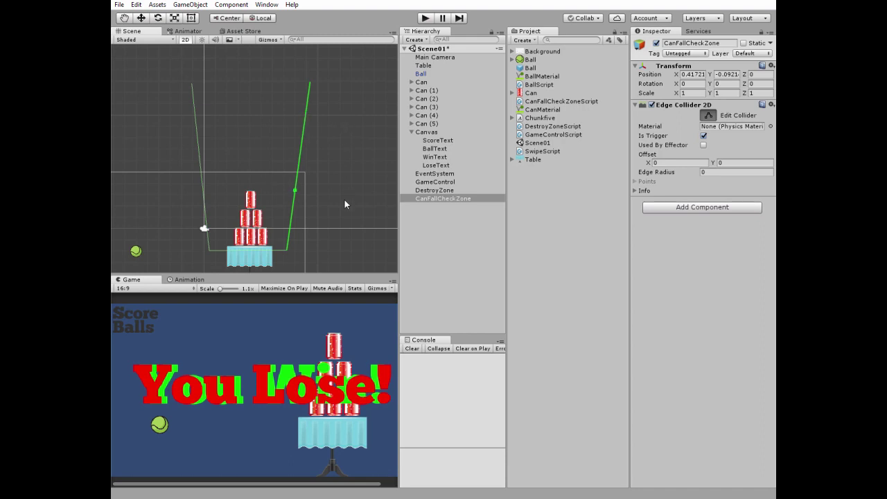
{"action": "scroll", "coordinate": [338, 207], "scroll_direction": "down", "scroll_amount": 3}
{"action": "middle_click_drag", "start_coordinate": [322, 208], "coordinate": [335, 165]}
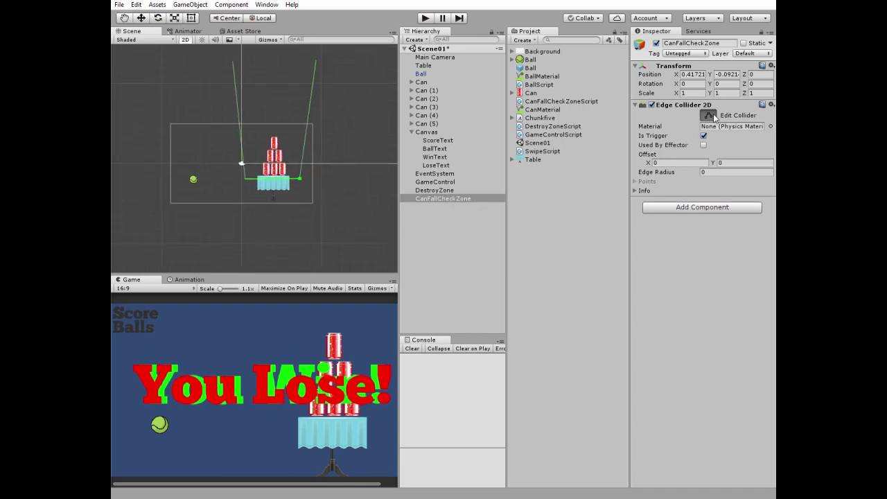
{"action": "left_click", "coordinate": [707, 115]}
- Review CanFallCheckZoneScript's code, then drag the script onto the CanFallCheckZone object
{"action": "left_click", "coordinate": [421, 198]}
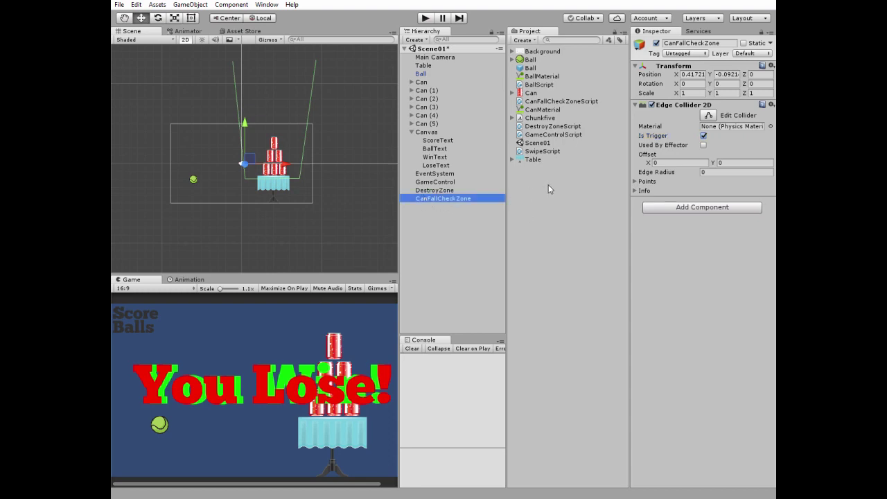
{"action": "double_click", "coordinate": [547, 102]}
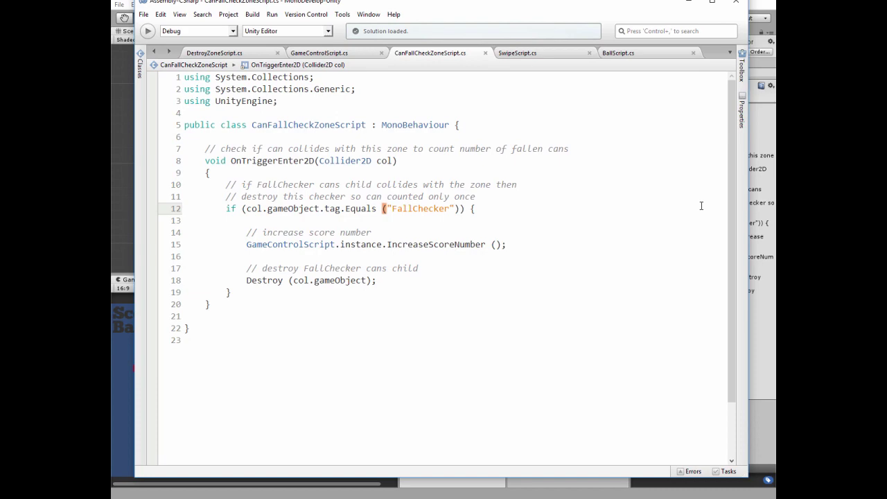
{"action": "left_click", "coordinate": [688, 3]}
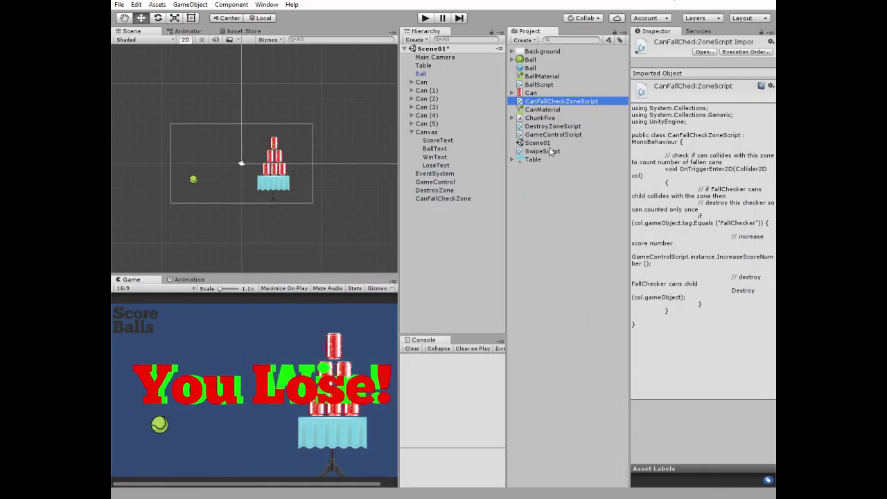
{"action": "left_click_drag", "start_coordinate": [521, 104], "coordinate": [446, 200]}
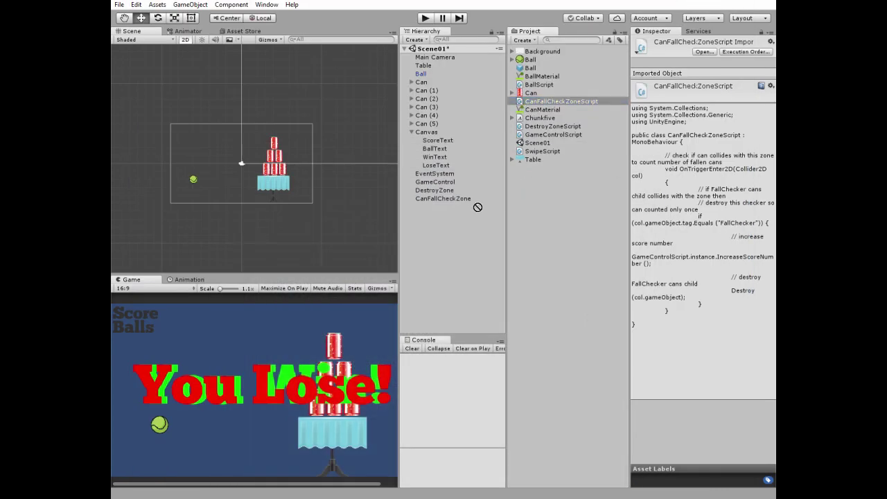
{"action": "left_click_drag", "start_coordinate": [447, 199], "coordinate": [445, 198]}
{"action": "left_click", "coordinate": [415, 40]}
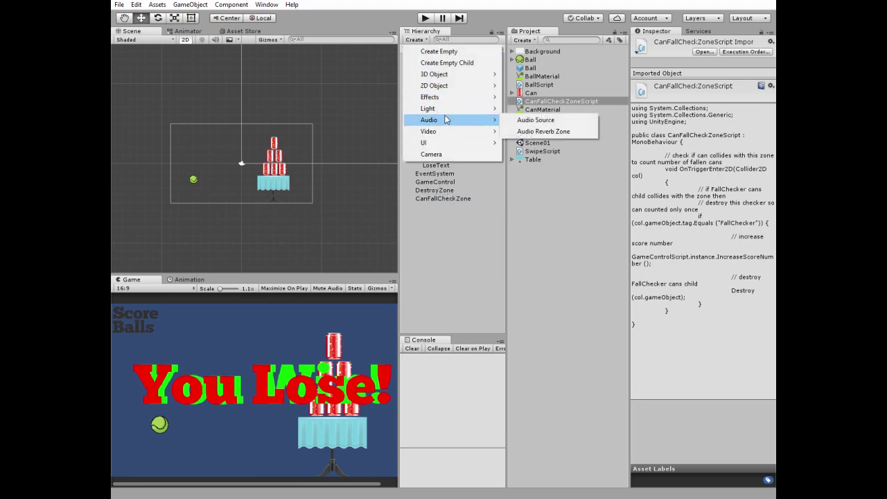
- Create an empty object named Floor with a Box Collider 2D
{"action": "left_click", "coordinate": [455, 52]}
{"action": "left_click", "coordinate": [437, 205]}
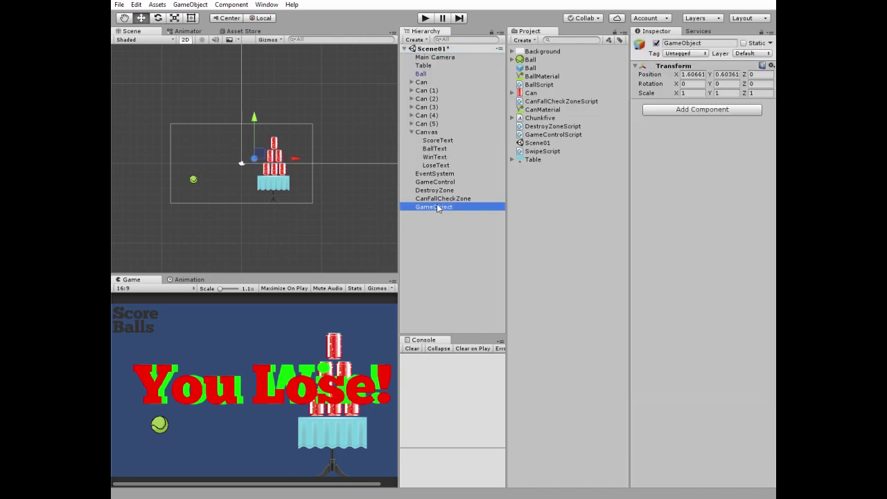
{"action": "type", "text": "Floor"}
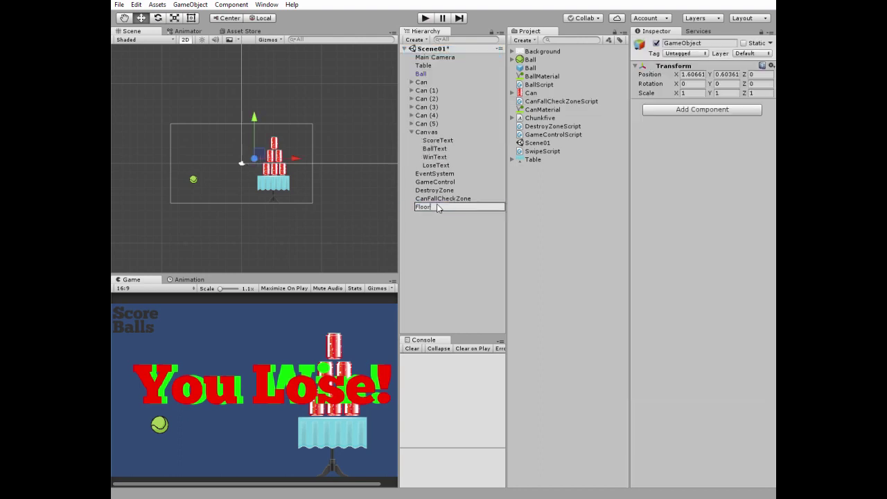
{"action": "key", "text": "Return"}
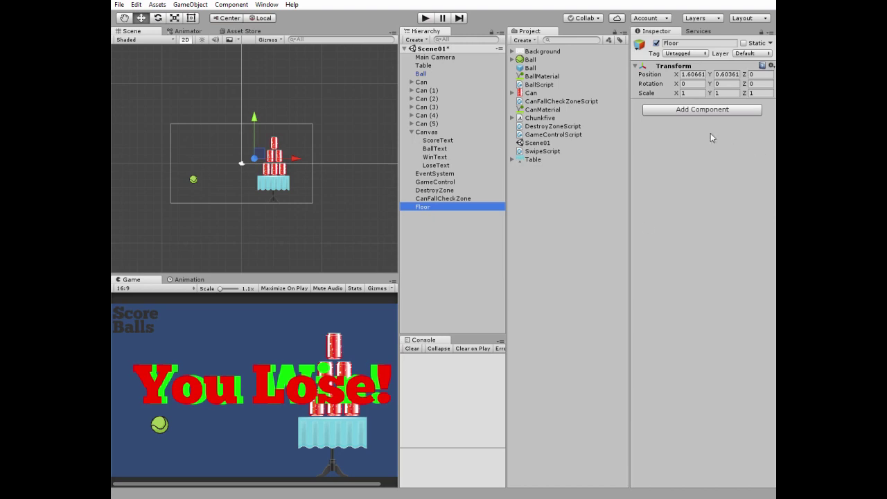
{"action": "left_click", "coordinate": [696, 111]}
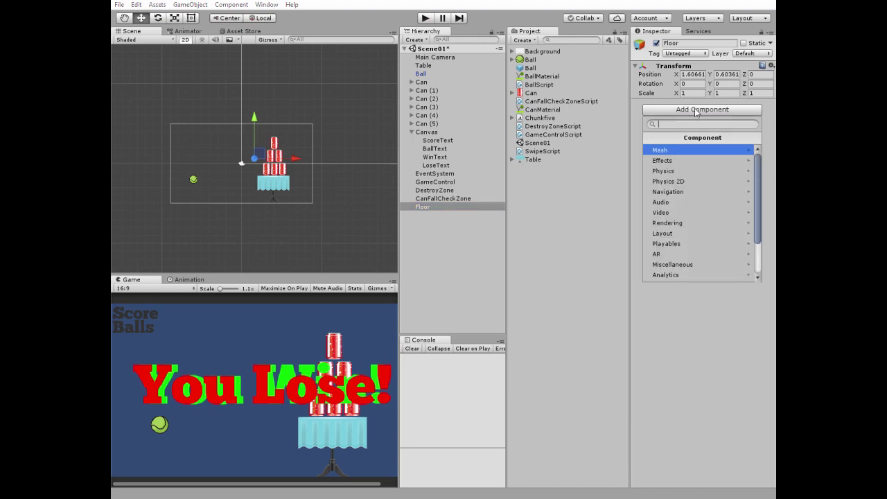
{"action": "left_click", "coordinate": [679, 181]}
{"action": "left_click", "coordinate": [667, 160]}
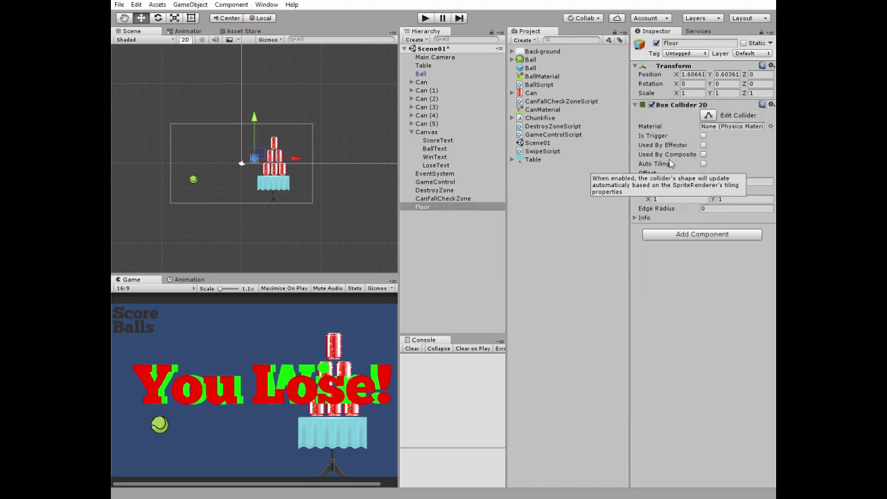
- Reshape the floor collider into a wide, thin strip beneath the table and camera frame
{"action": "left_click", "coordinate": [707, 115]}
{"action": "scroll", "coordinate": [251, 178], "scroll_direction": "up", "scroll_amount": 2}
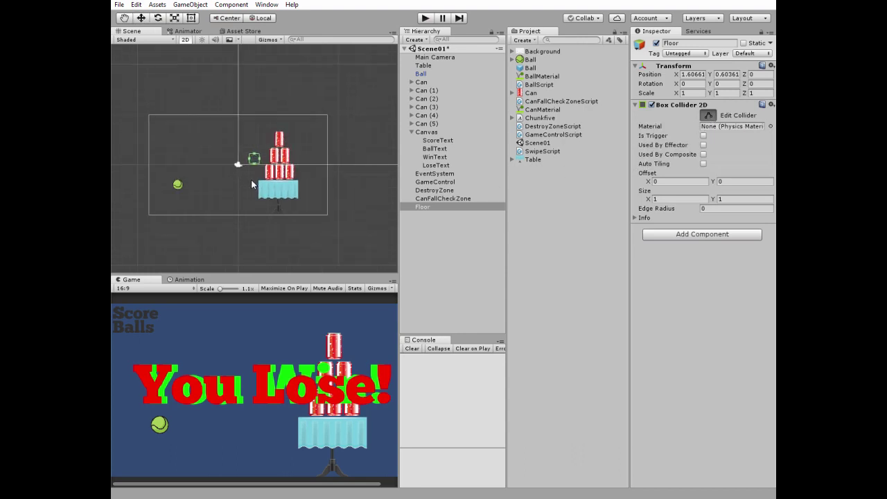
{"action": "left_click_drag", "start_coordinate": [253, 163], "coordinate": [249, 237]}
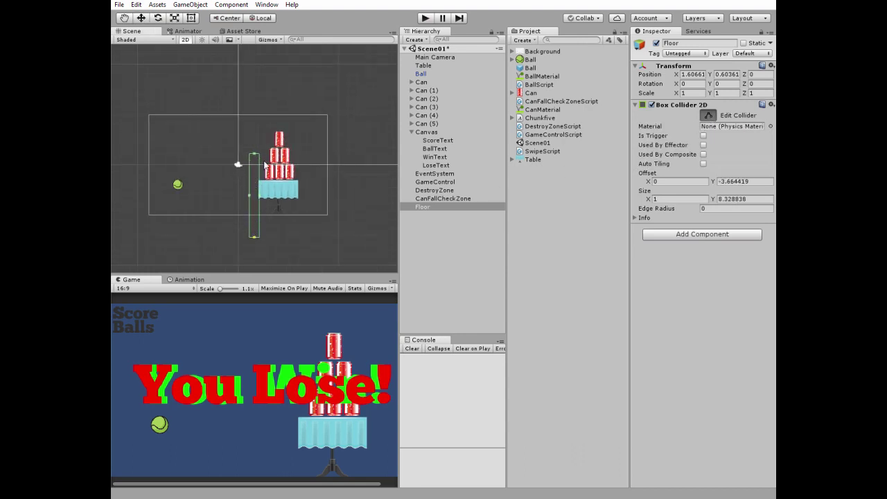
{"action": "left_click_drag", "start_coordinate": [254, 154], "coordinate": [253, 216]}
{"action": "scroll", "coordinate": [242, 223], "scroll_direction": "up", "scroll_amount": 1}
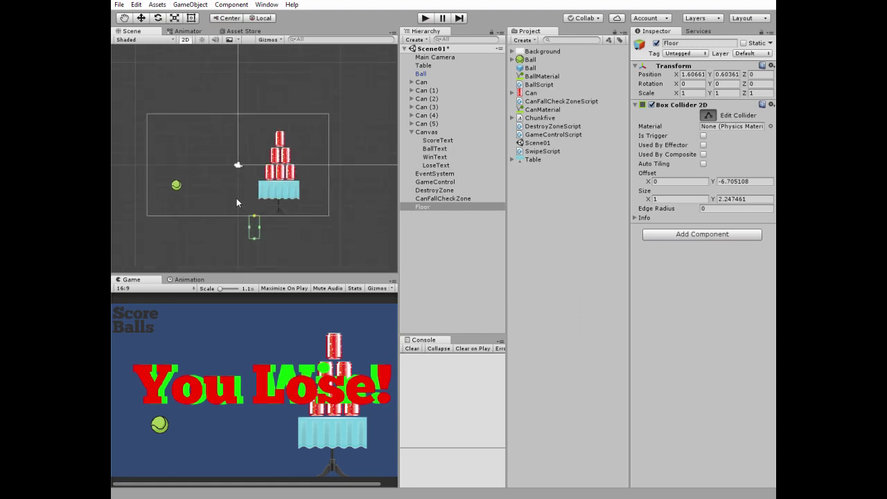
{"action": "middle_click_drag", "start_coordinate": [236, 202], "coordinate": [250, 175]}
{"action": "left_click_drag", "start_coordinate": [279, 198], "coordinate": [376, 200]}
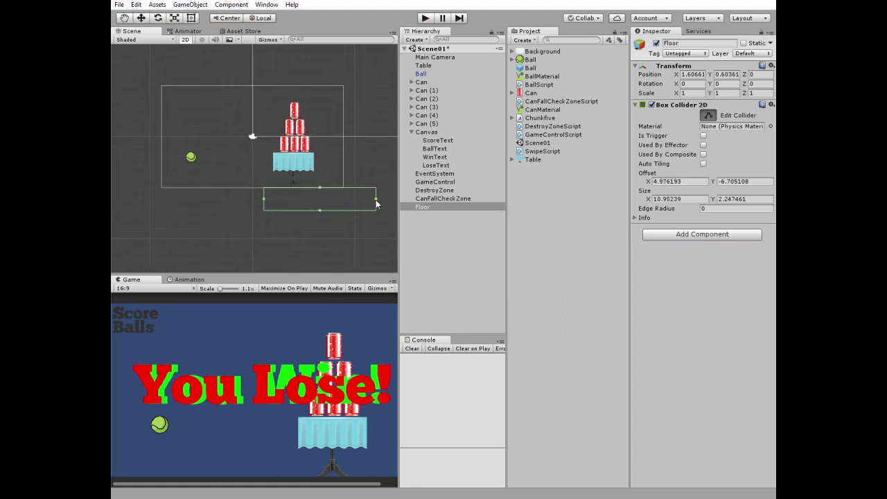
{"action": "left_click_drag", "start_coordinate": [264, 201], "coordinate": [120, 199]}
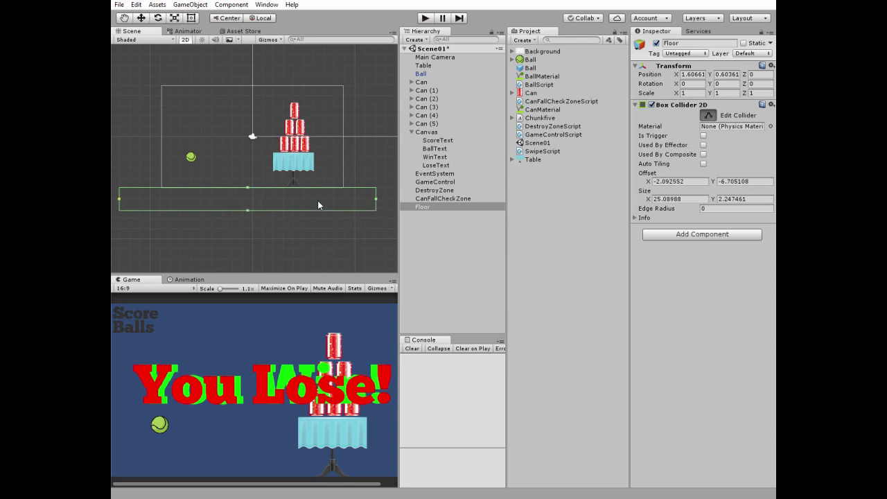
{"action": "scroll", "coordinate": [318, 205], "scroll_direction": "down", "scroll_amount": 4}
{"action": "left_click_drag", "start_coordinate": [317, 180], "coordinate": [374, 180]}
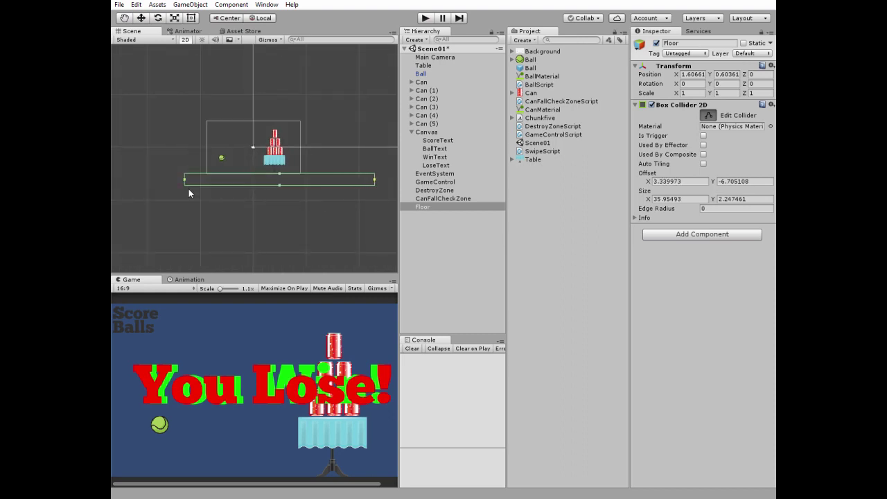
{"action": "left_click_drag", "start_coordinate": [145, 179], "coordinate": [124, 179]}
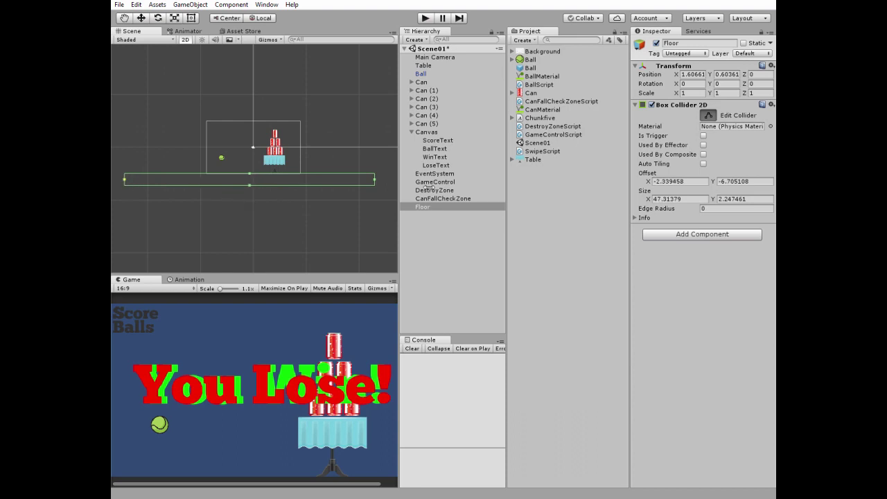
{"action": "left_click", "coordinate": [422, 206]}
- Set the Floor object's tag to Floor
{"action": "left_click", "coordinate": [682, 53]}
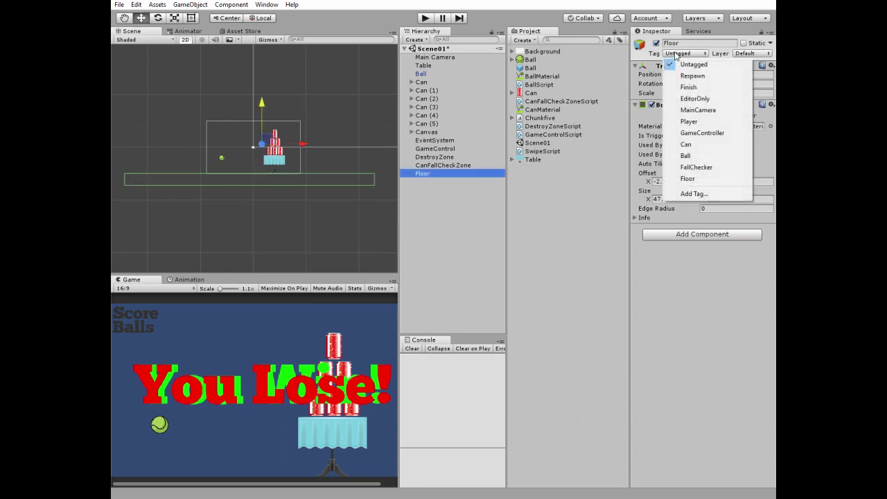
{"action": "left_click", "coordinate": [692, 179]}
{"action": "left_click", "coordinate": [440, 219]}
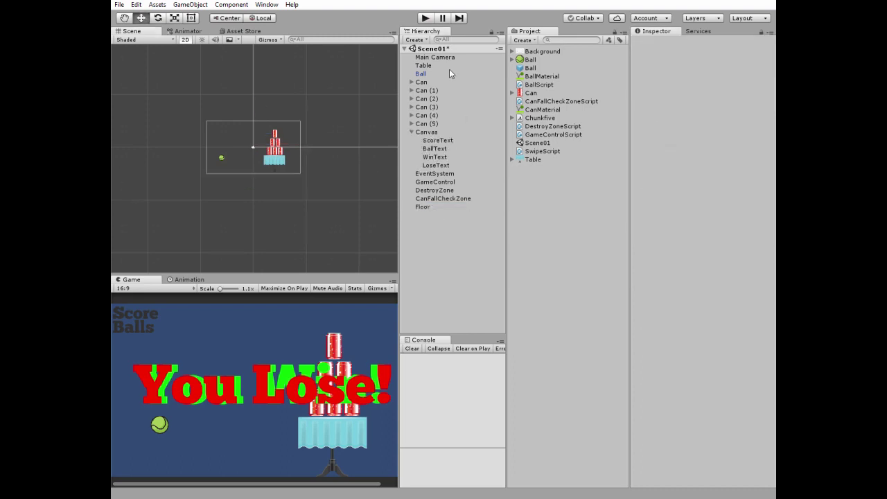
- Place the Background sprite, scale and position it to fill the camera frame, then run the game
{"action": "left_click_drag", "start_coordinate": [536, 51], "coordinate": [251, 147]}
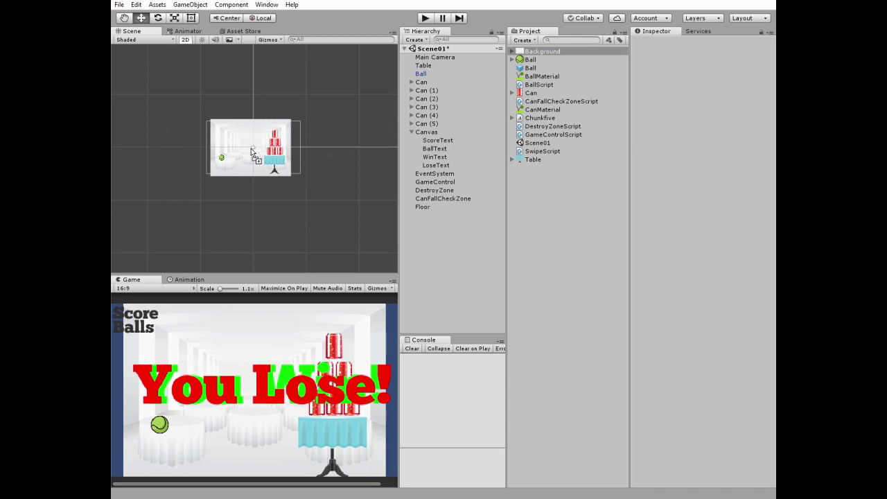
{"action": "left_click_drag", "start_coordinate": [251, 147], "coordinate": [242, 150]}
{"action": "key", "text": "t"}
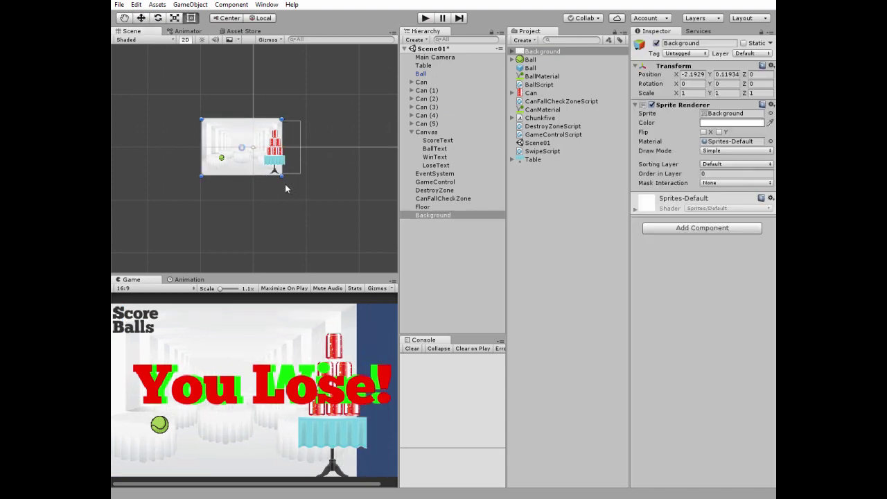
{"action": "left_click_drag", "start_coordinate": [280, 176], "coordinate": [302, 188]}
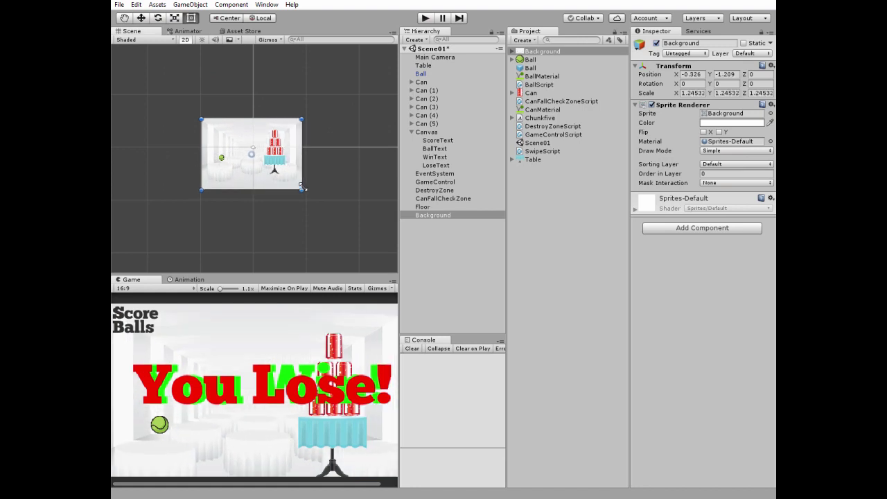
{"action": "left_click", "coordinate": [140, 18]}
{"action": "left_click_drag", "start_coordinate": [253, 117], "coordinate": [254, 111]}
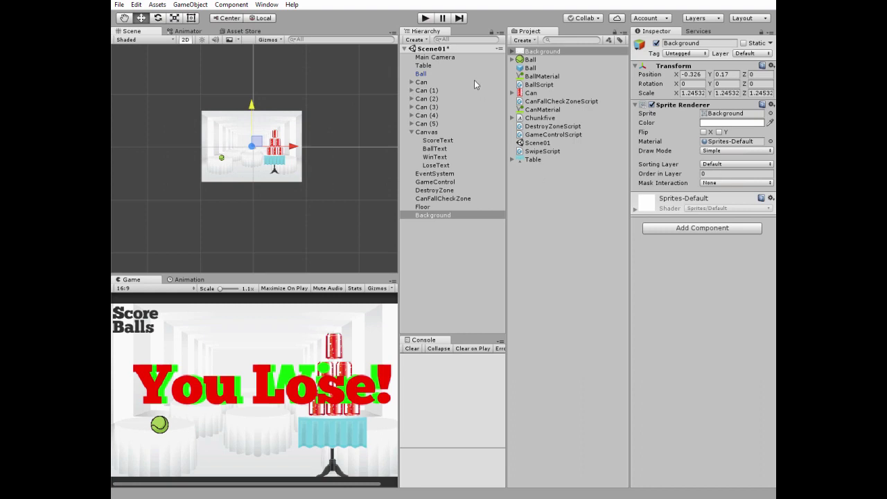
{"action": "left_click", "coordinate": [425, 19]}
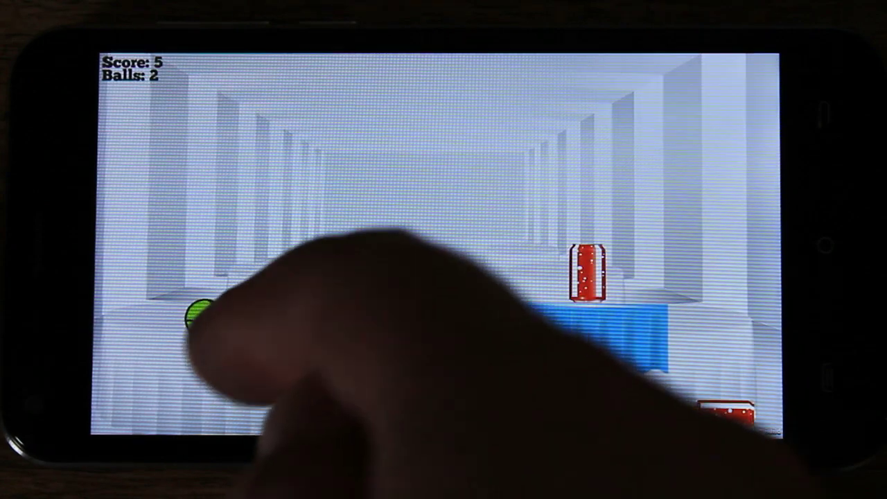
- Throw balls at the cans until 'You Lose!', then restart and throw at the rebuilt pyramid
{"action": "left_click_drag", "start_coordinate": [201, 319], "coordinate": [298, 263]}
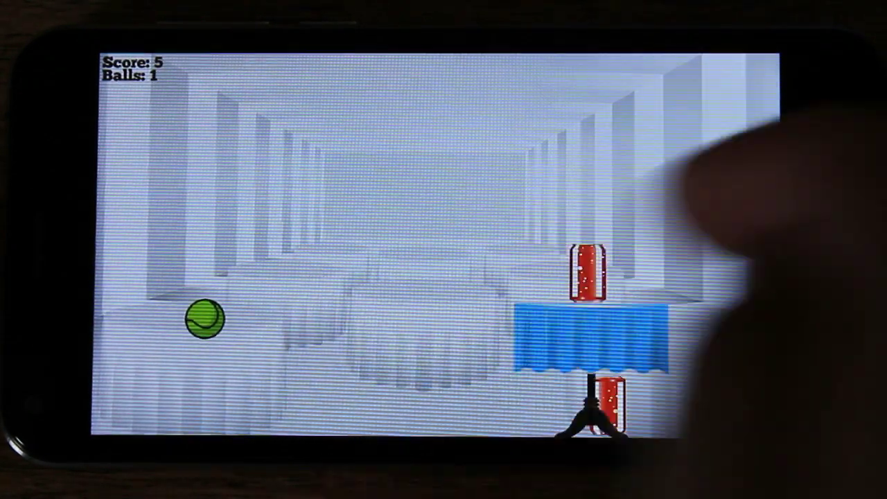
{"action": "left_click_drag", "start_coordinate": [204, 319], "coordinate": [291, 278]}
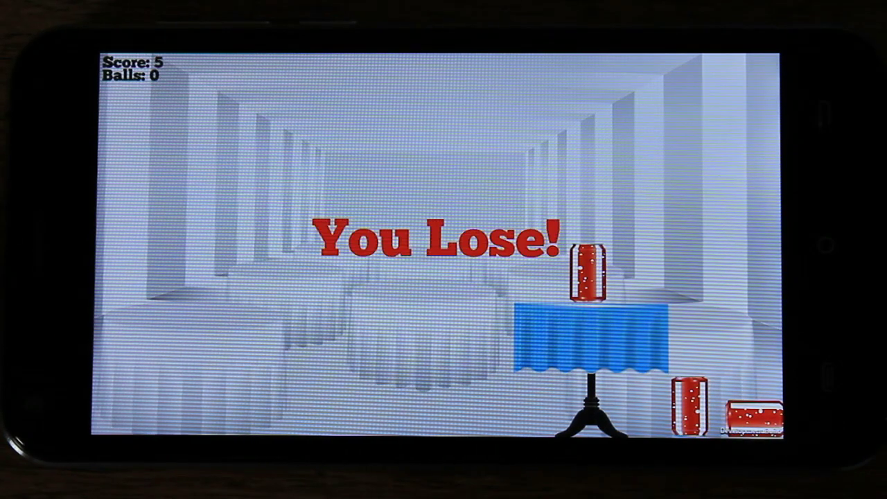
{"action": "left_click", "coordinate": [277, 288]}
{"action": "left_click_drag", "start_coordinate": [203, 317], "coordinate": [554, 173]}
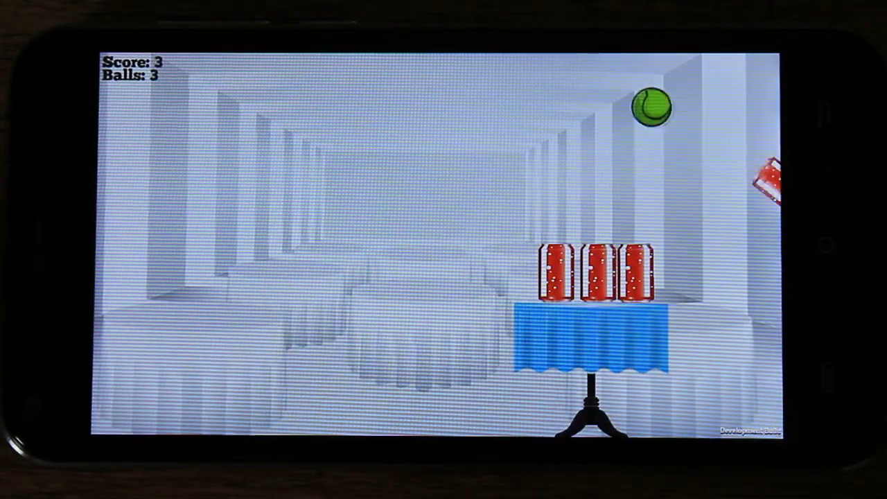